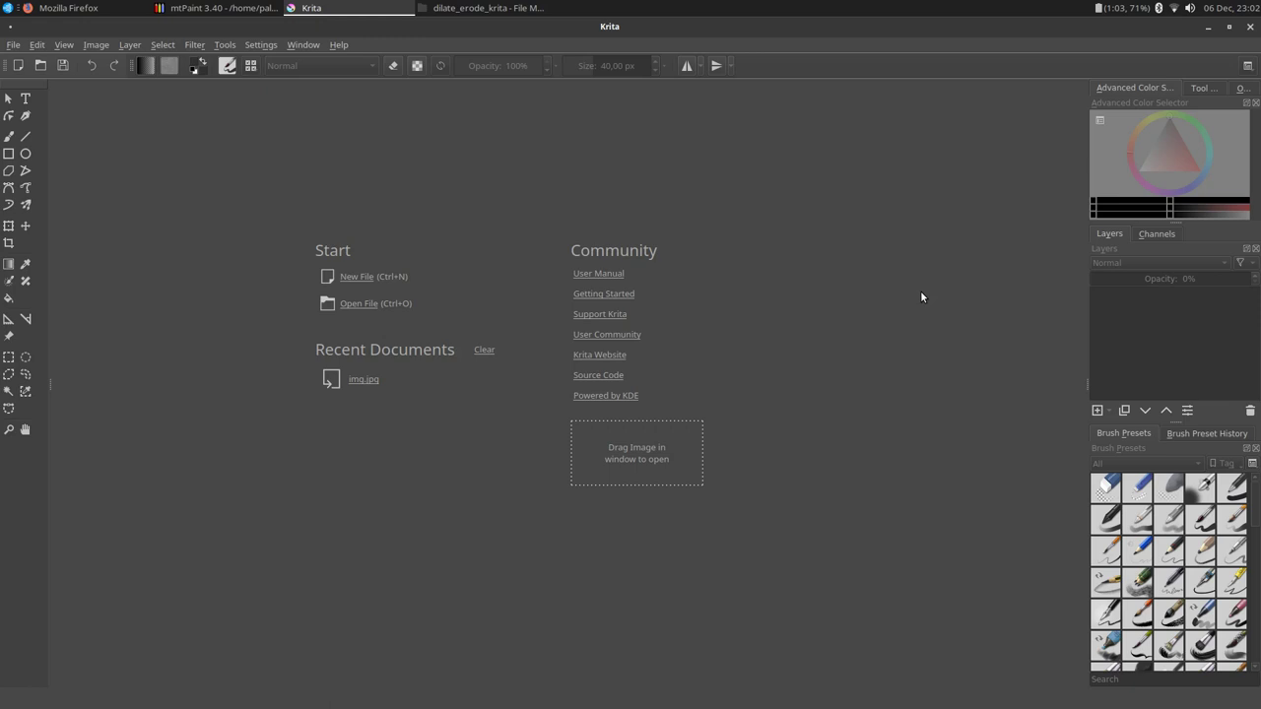
Bring the mtPaint window with img.jpg to the front and open its Effects menu
{"action": "left_click", "coordinate": [239, 7]}
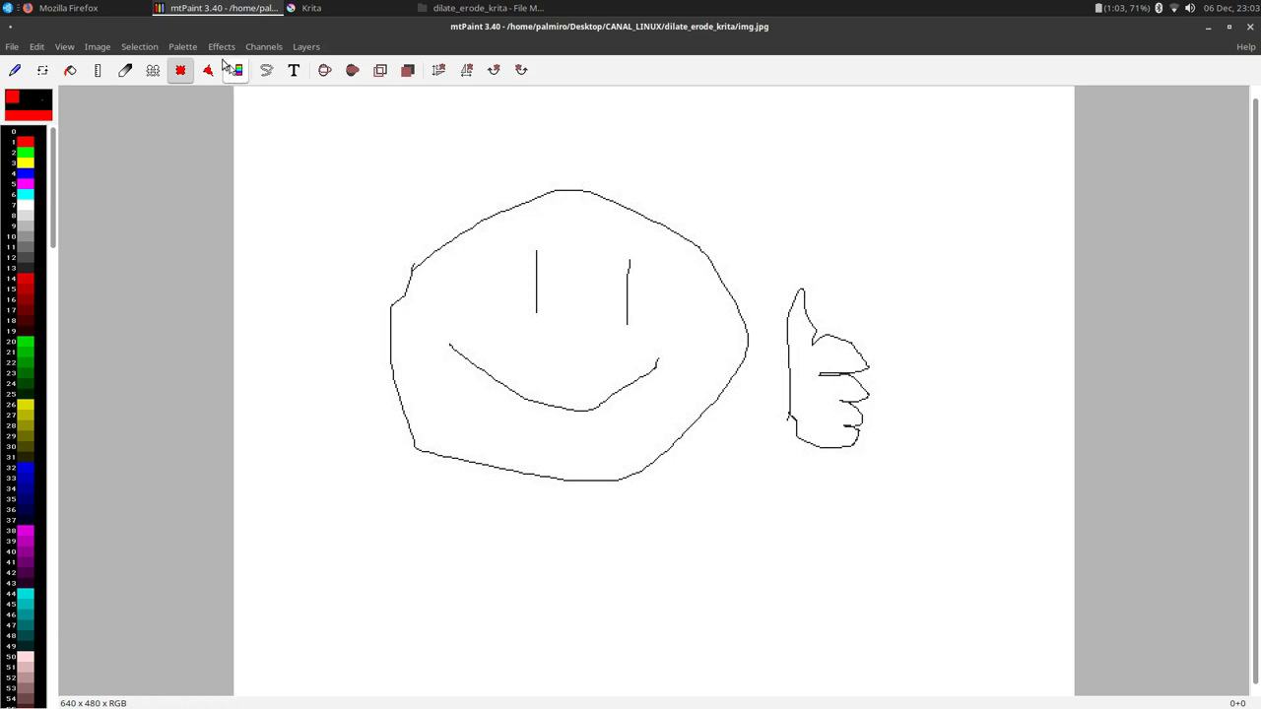
{"action": "left_click", "coordinate": [223, 48]}
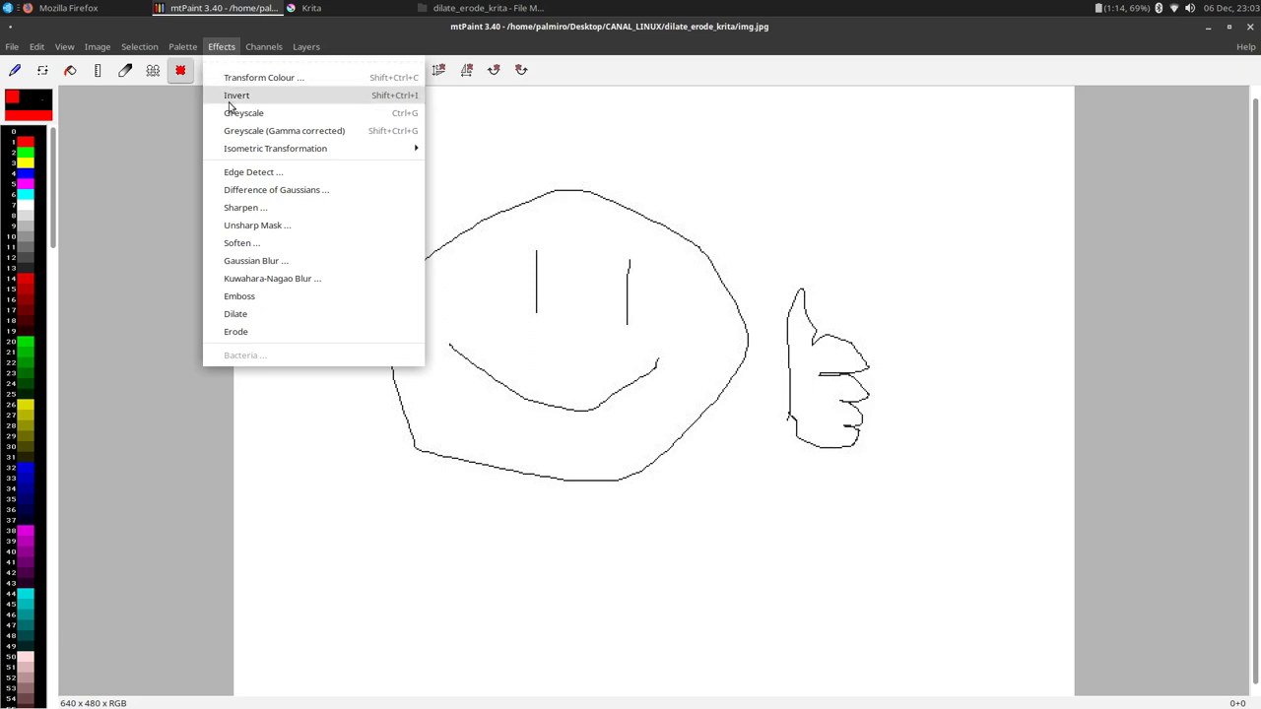
Try Dilate and undo it, then apply Erode three times to thicken the black lines
{"action": "left_click", "coordinate": [263, 317]}
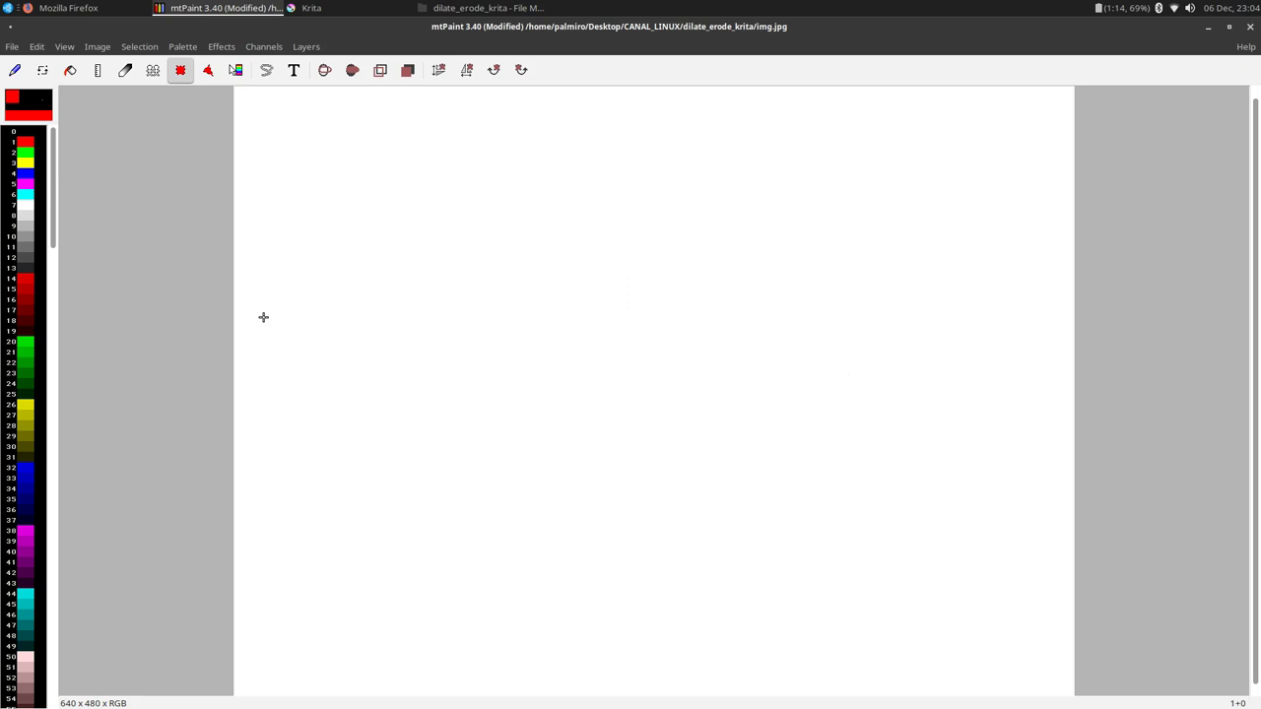
{"action": "key", "text": "ctrl+z"}
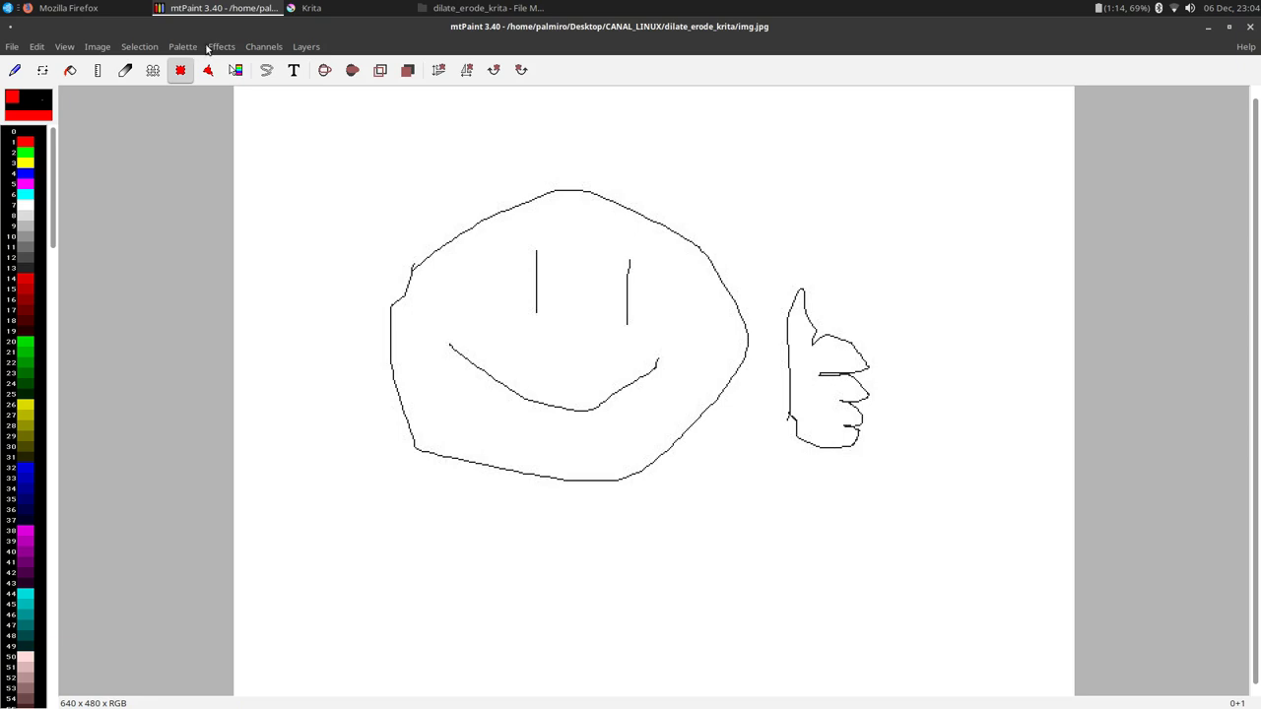
{"action": "left_click", "coordinate": [218, 48]}
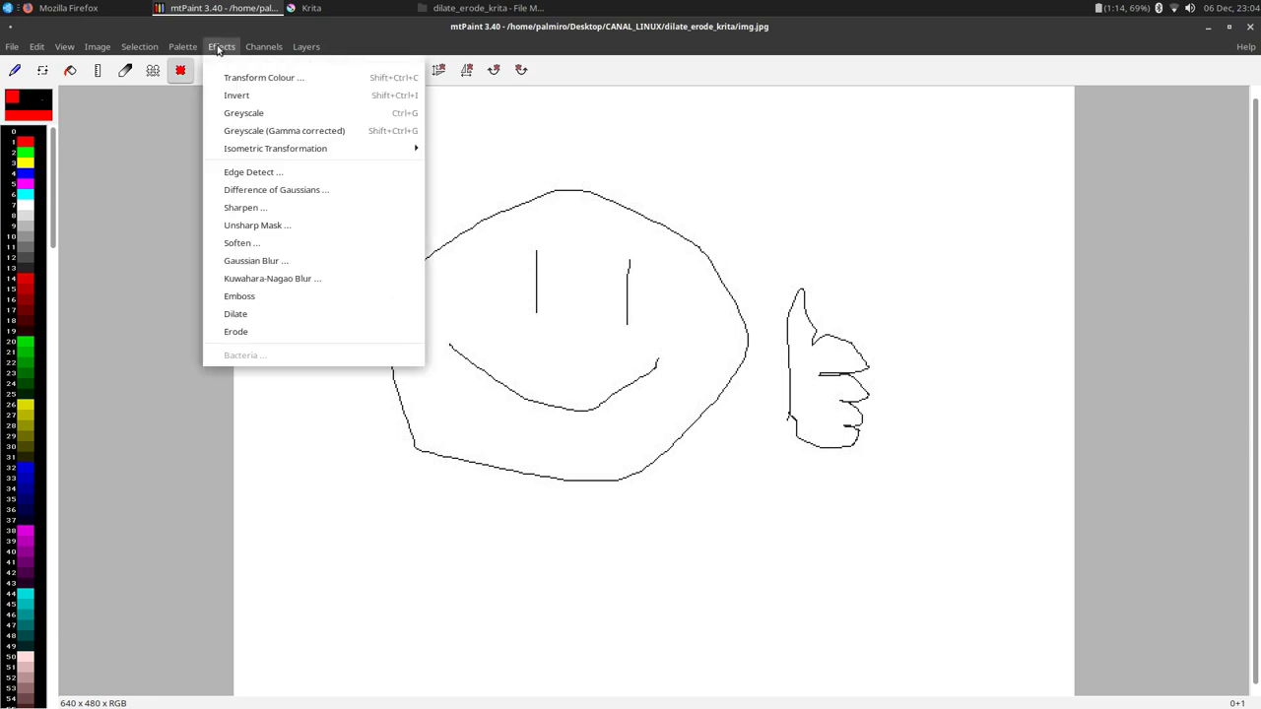
{"action": "left_click", "coordinate": [252, 334]}
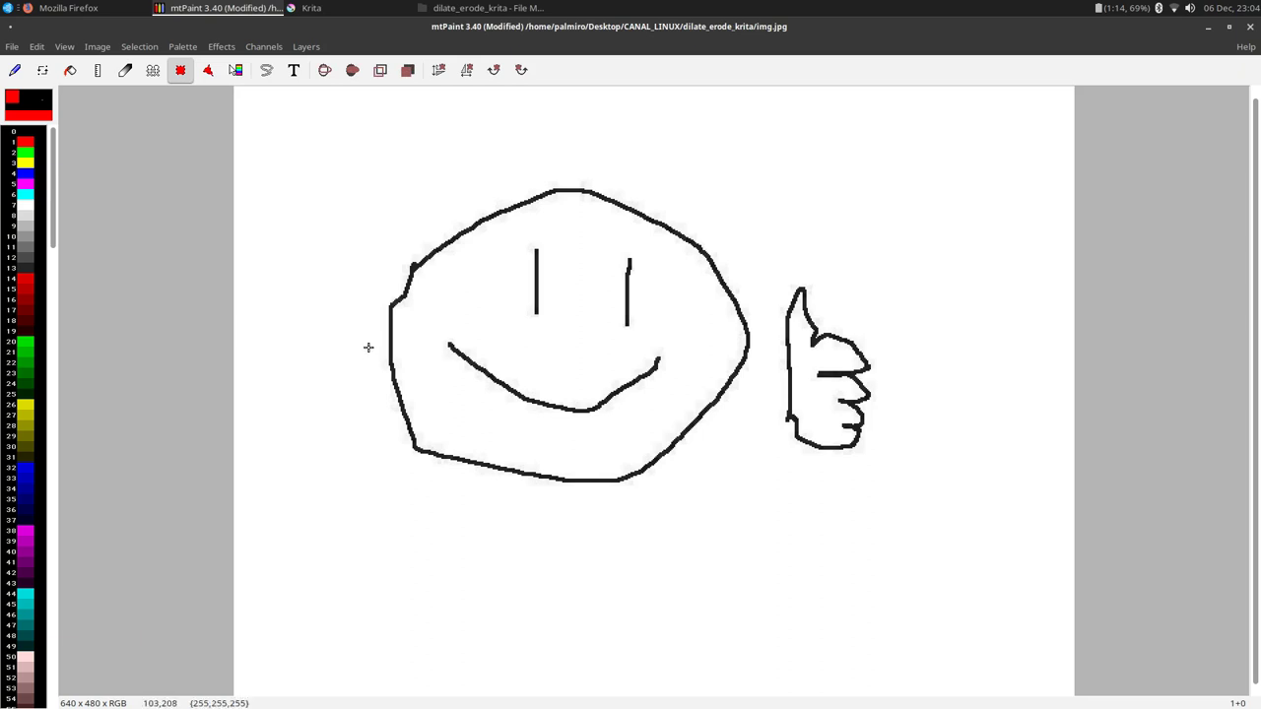
{"action": "left_click", "coordinate": [223, 47]}
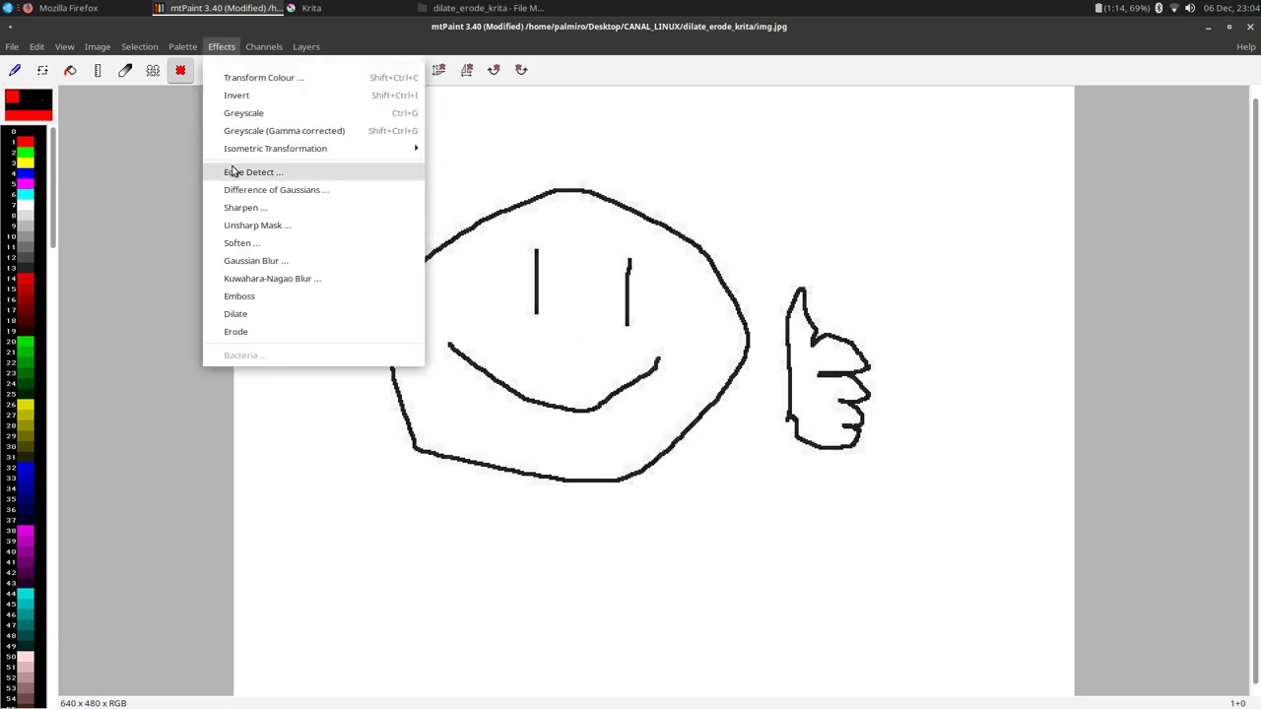
{"action": "left_click", "coordinate": [263, 332]}
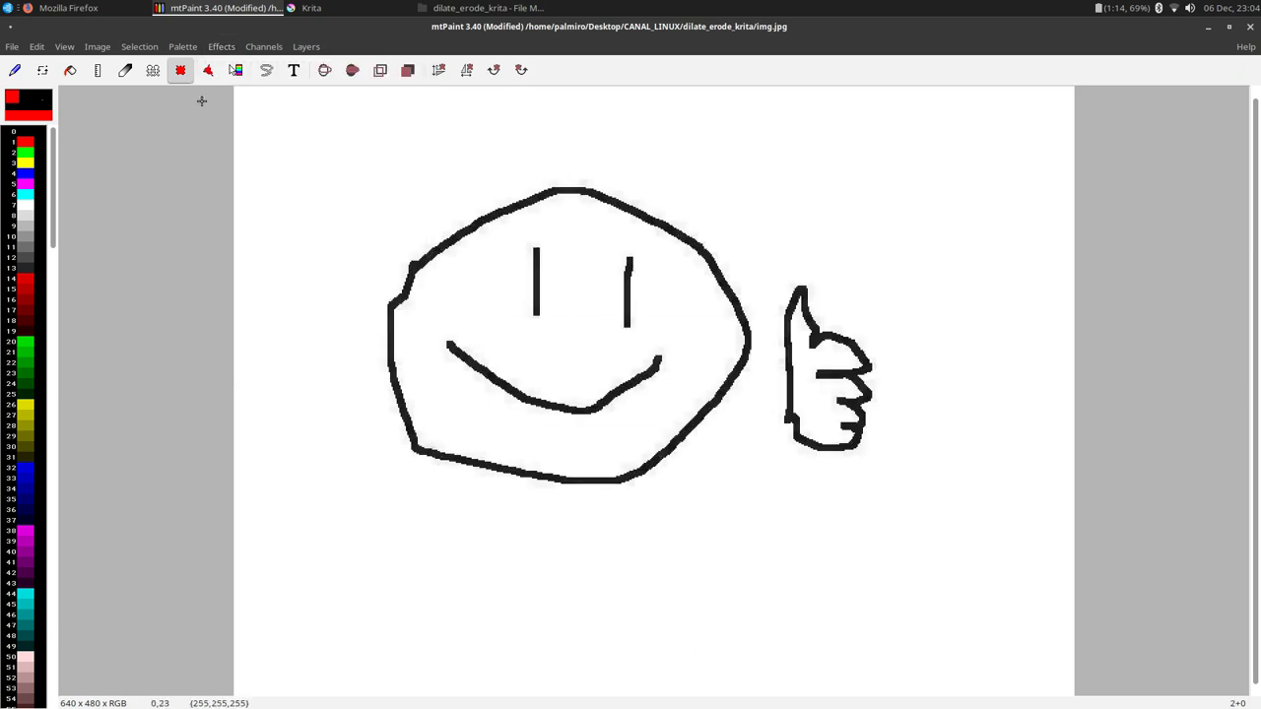
{"action": "left_click", "coordinate": [222, 47]}
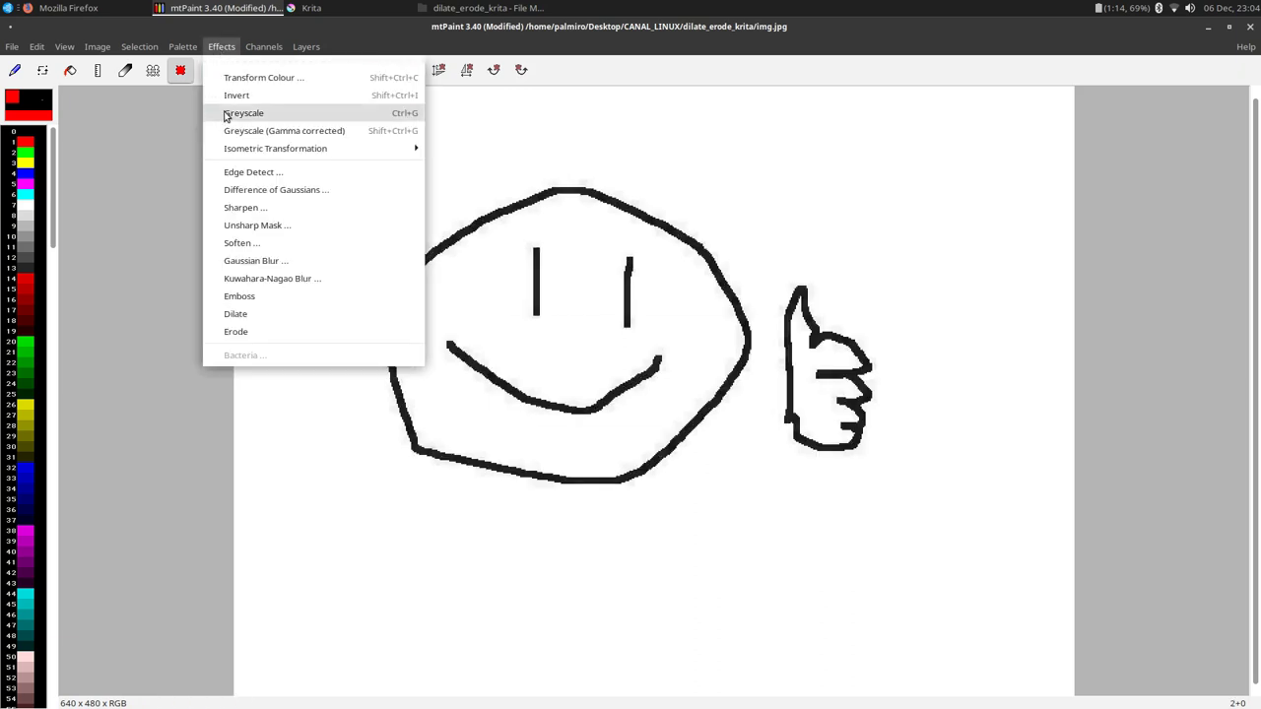
{"action": "left_click", "coordinate": [251, 331]}
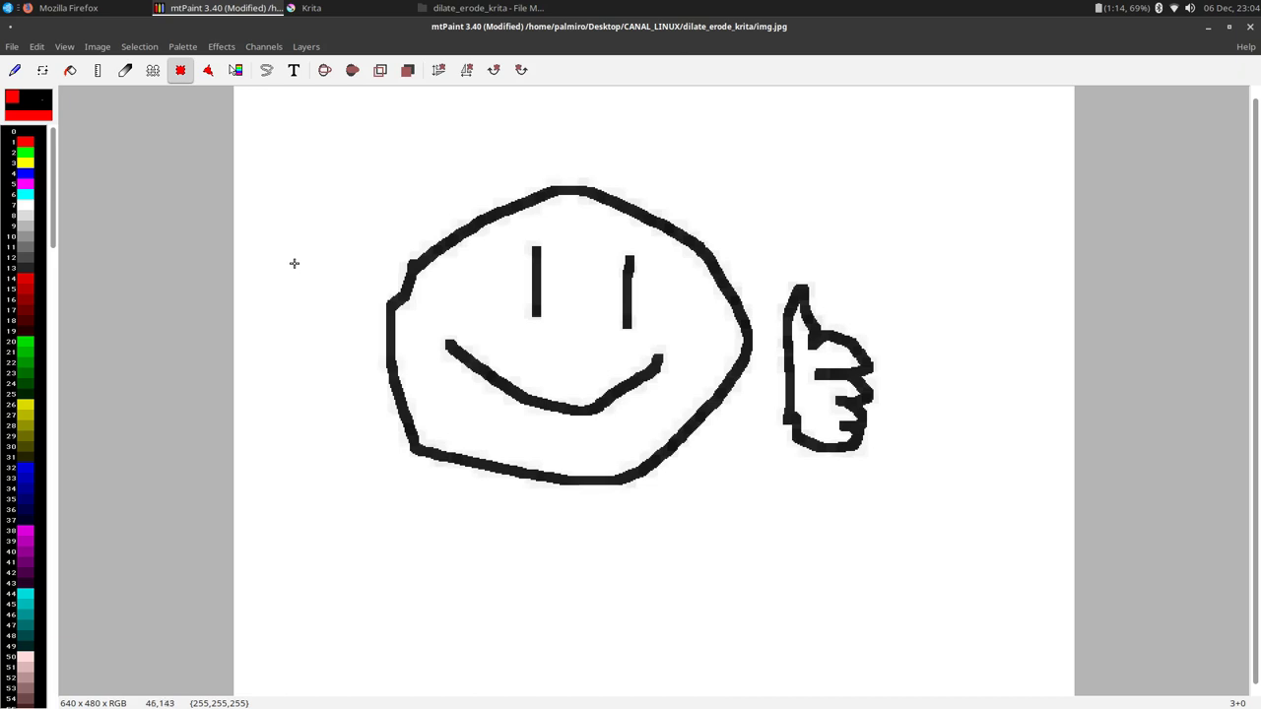
Discard changes to the smiley drawing and create a new 640x480 image
{"action": "key", "text": "ctrl+q"}
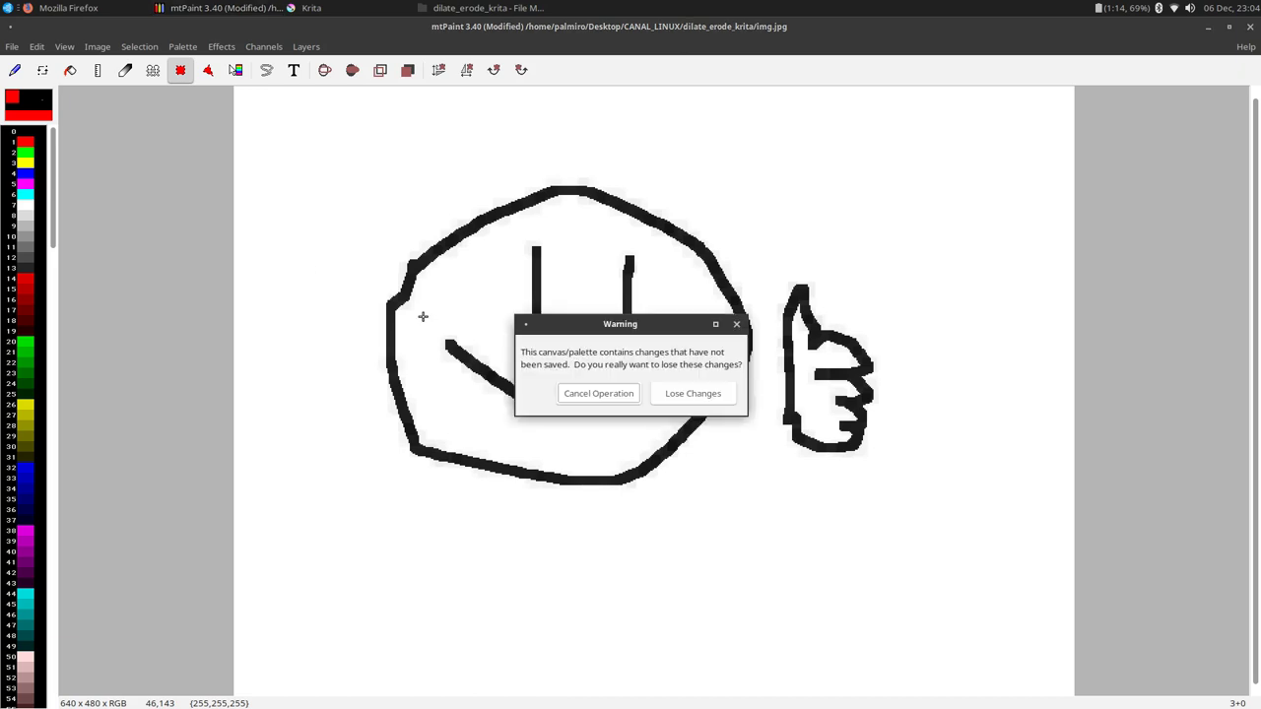
{"action": "left_click", "coordinate": [680, 394]}
{"action": "left_click", "coordinate": [663, 497]}
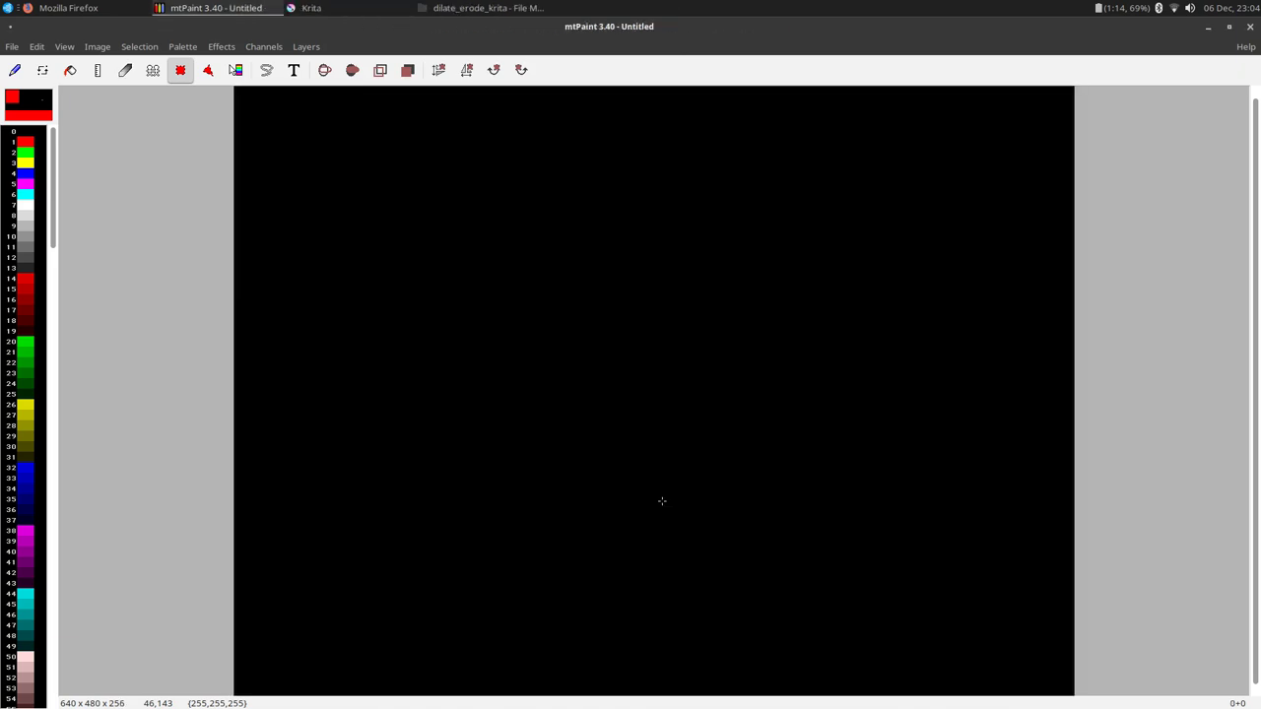
In white, freehand-draw a house outline with two openings and a wavy line above it
{"action": "left_click", "coordinate": [27, 205]}
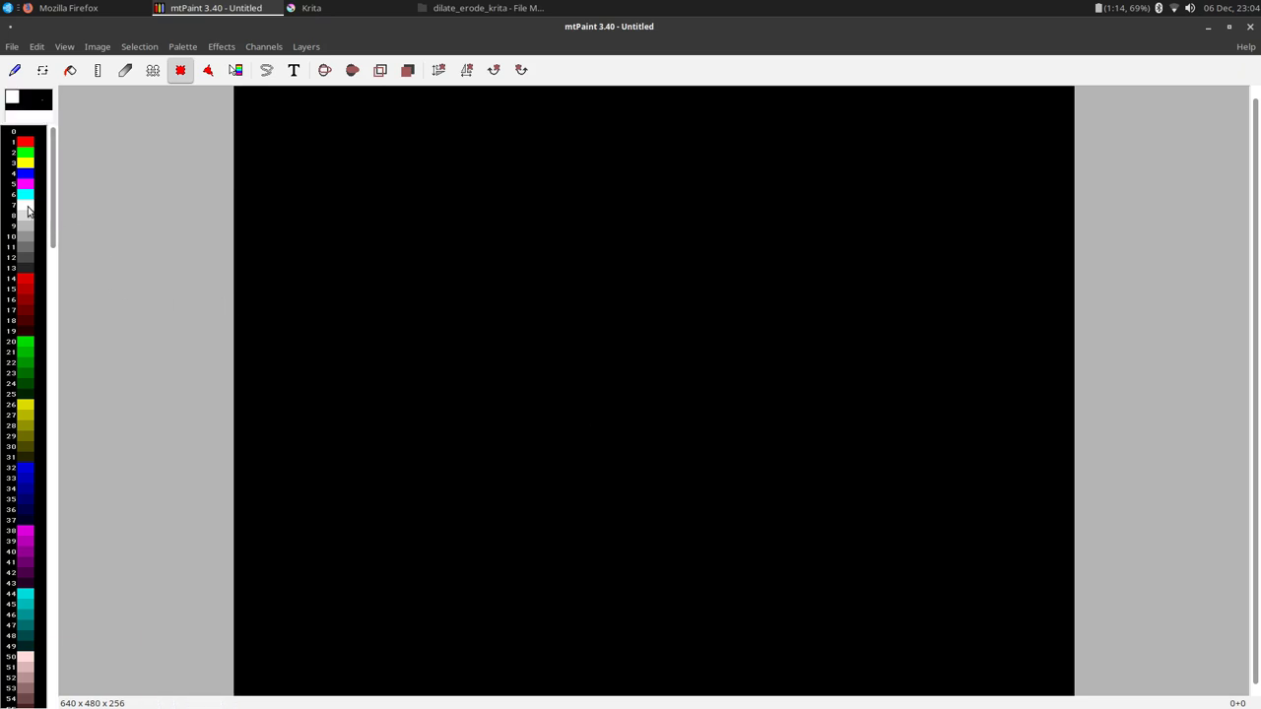
{"action": "mouse_move", "coordinate": [347, 376]}
{"action": "left_mouse_down"}
{"action": "mouse_move", "coordinate": [503, 285]}
{"action": "mouse_move", "coordinate": [594, 199]}
{"action": "left_mouse_up"}
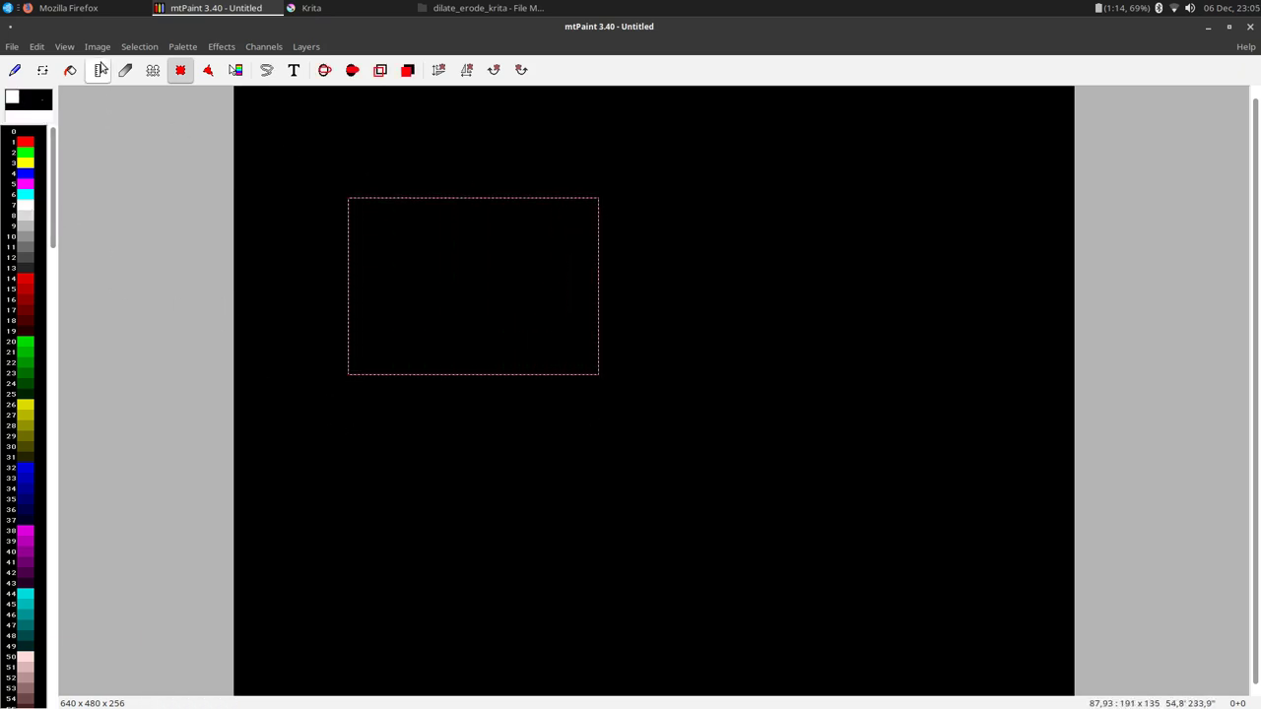
{"action": "left_click", "coordinate": [15, 70]}
{"action": "mouse_move", "coordinate": [367, 336]}
{"action": "left_mouse_down"}
{"action": "mouse_move", "coordinate": [491, 279]}
{"action": "mouse_move", "coordinate": [626, 183]}
{"action": "mouse_move", "coordinate": [705, 255]}
{"action": "mouse_move", "coordinate": [901, 305]}
{"action": "mouse_move", "coordinate": [842, 393]}
{"action": "mouse_move", "coordinate": [836, 439]}
{"action": "mouse_move", "coordinate": [820, 445]}
{"action": "mouse_move", "coordinate": [429, 444]}
{"action": "mouse_move", "coordinate": [405, 328]}
{"action": "left_mouse_up"}
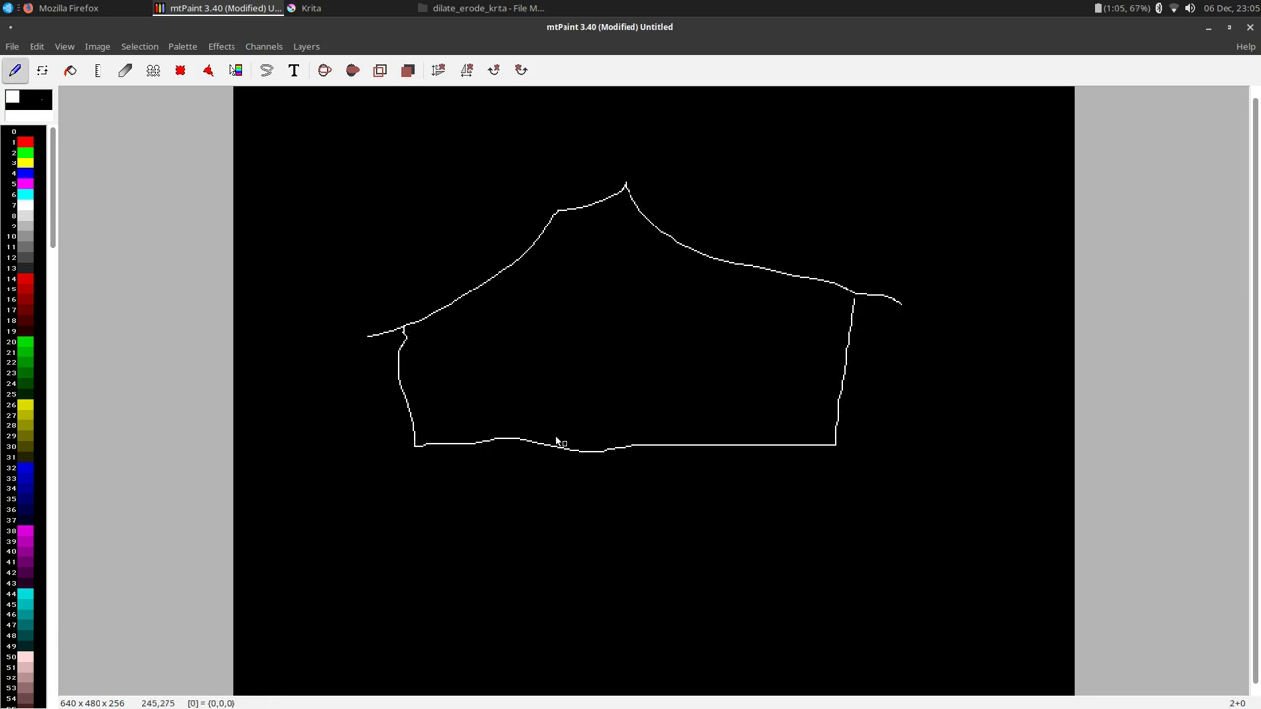
{"action": "mouse_move", "coordinate": [507, 434]}
{"action": "left_mouse_down"}
{"action": "mouse_move", "coordinate": [513, 377]}
{"action": "mouse_move", "coordinate": [563, 375]}
{"action": "mouse_move", "coordinate": [577, 436]}
{"action": "left_mouse_up"}
{"action": "mouse_move", "coordinate": [687, 438]}
{"action": "left_mouse_down"}
{"action": "mouse_move", "coordinate": [708, 369]}
{"action": "mouse_move", "coordinate": [785, 373]}
{"action": "mouse_move", "coordinate": [756, 440]}
{"action": "left_mouse_up"}
{"action": "mouse_move", "coordinate": [939, 228]}
{"action": "left_mouse_down"}
{"action": "mouse_move", "coordinate": [852, 229]}
{"action": "mouse_move", "coordinate": [783, 196]}
{"action": "mouse_move", "coordinate": [761, 219]}
{"action": "left_mouse_up"}
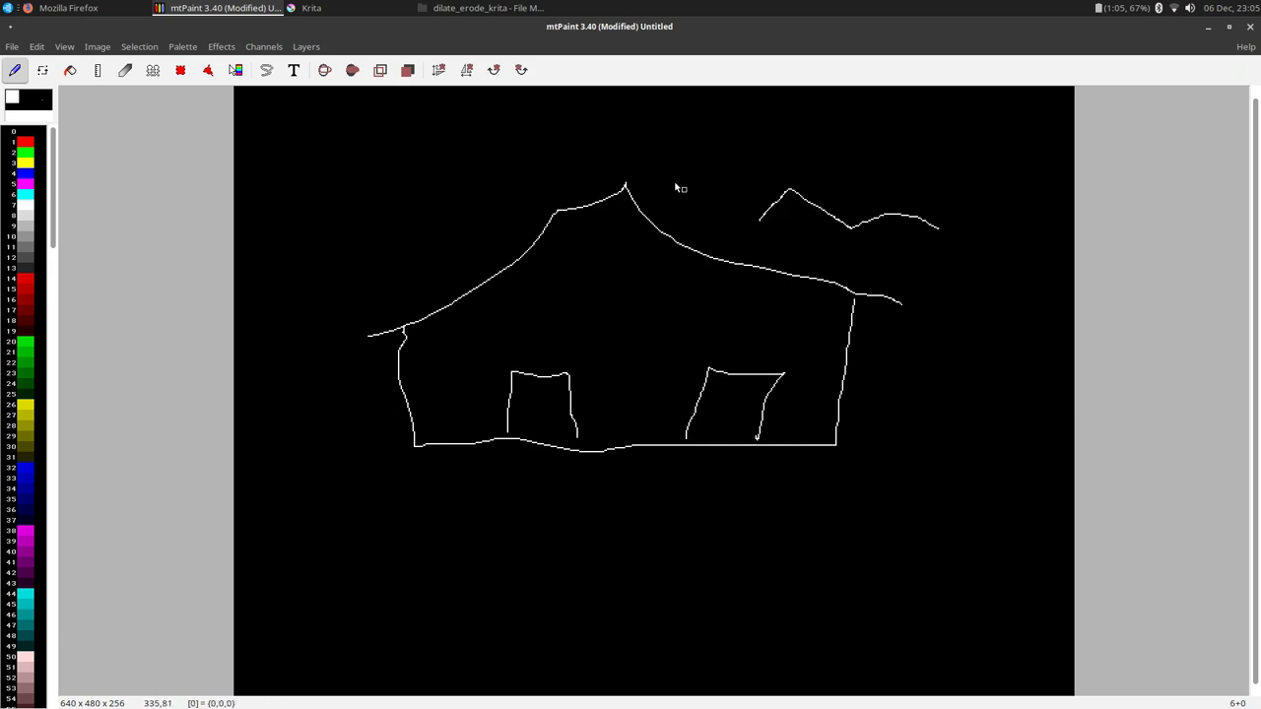
{"action": "left_click", "coordinate": [222, 47]}
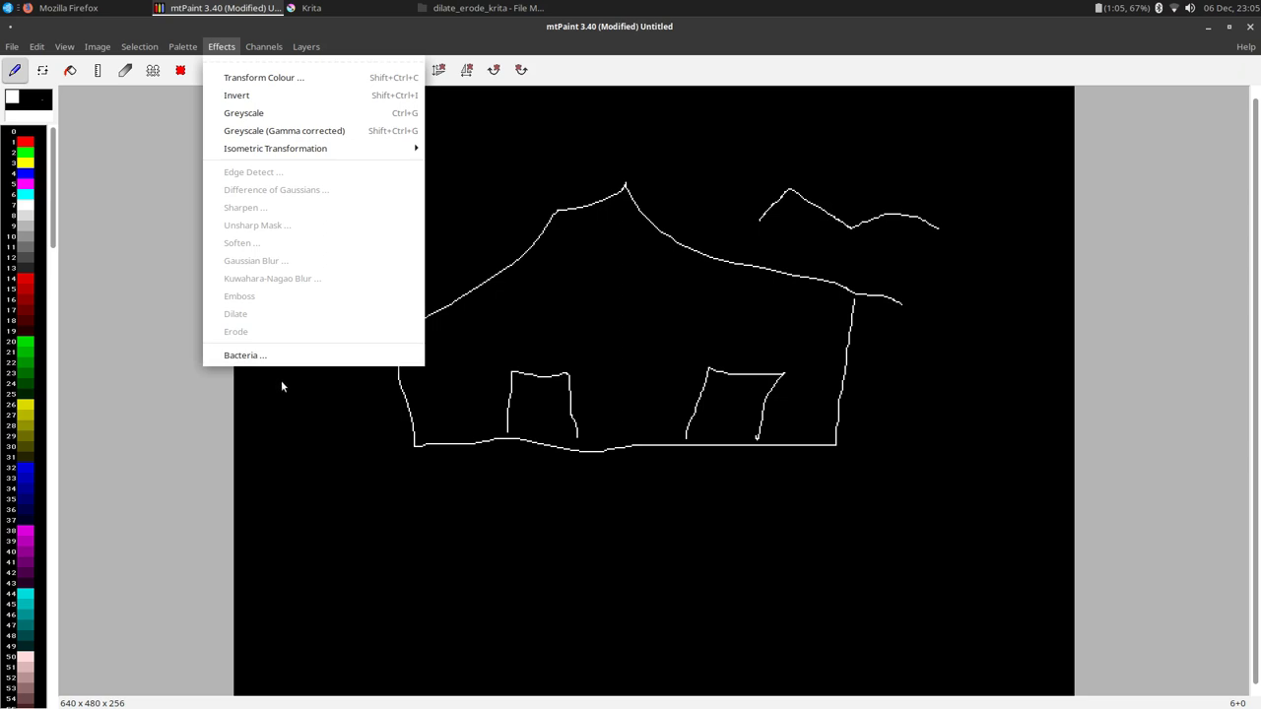
Use Image > Convert To RGB to change the indexed house sketch to RGB
{"action": "mouse_move", "coordinate": [101, 48]}
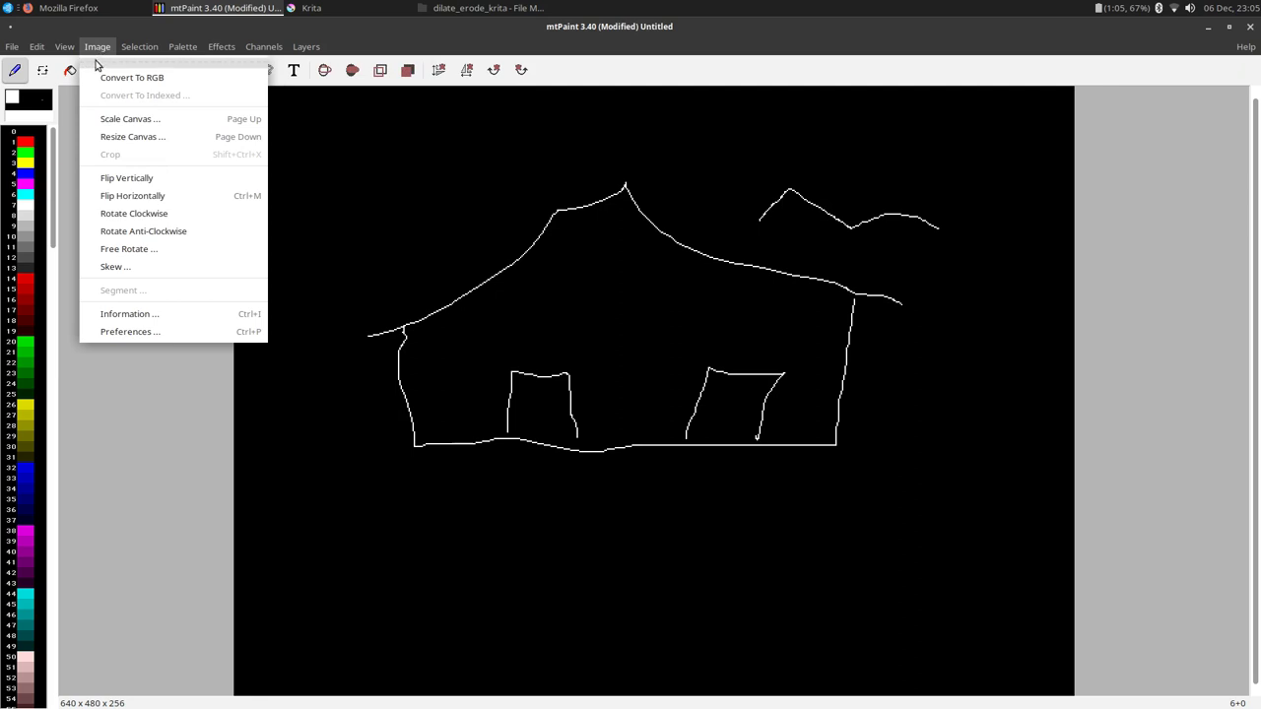
{"action": "left_click", "coordinate": [140, 79]}
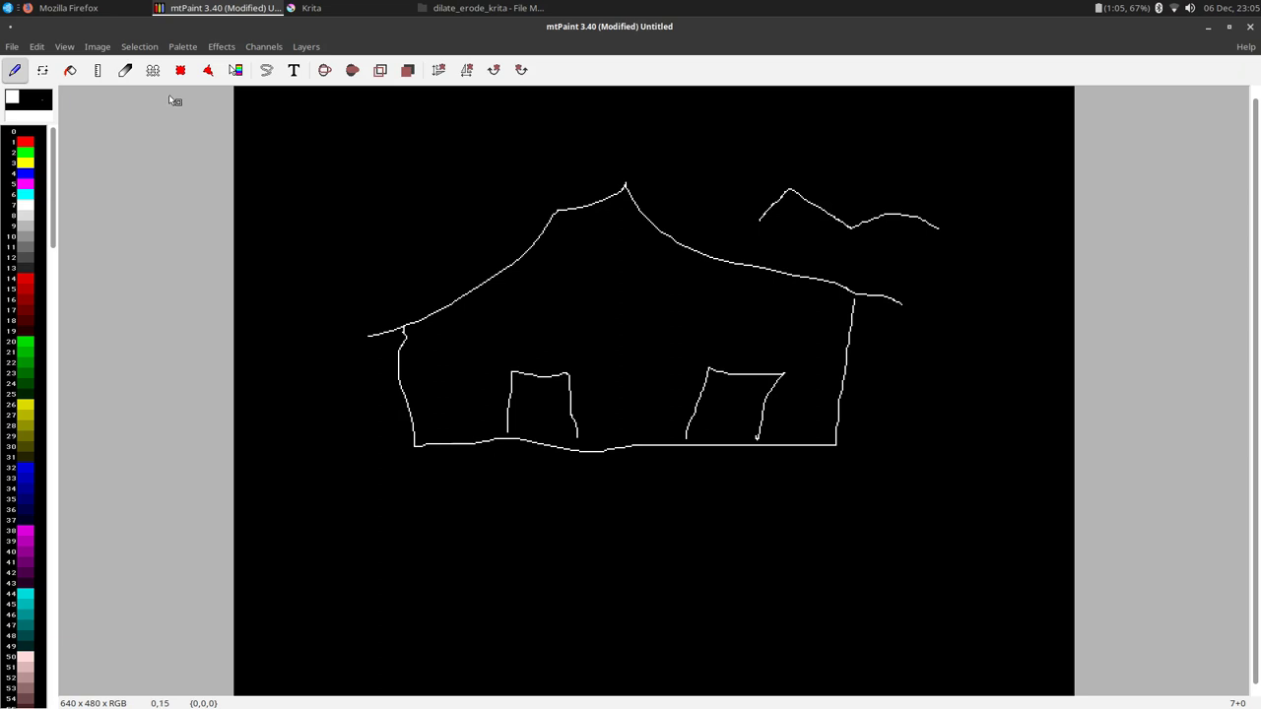
{"action": "left_click", "coordinate": [218, 48]}
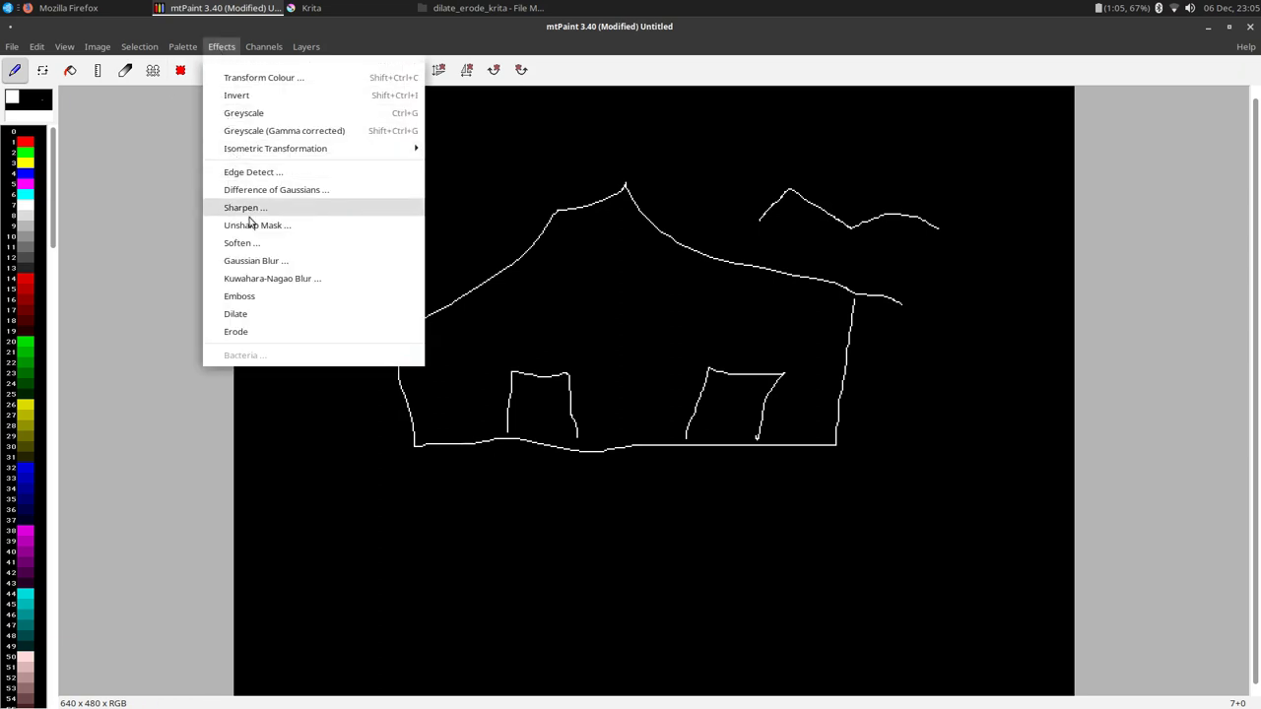
{"action": "left_click", "coordinate": [272, 317]}
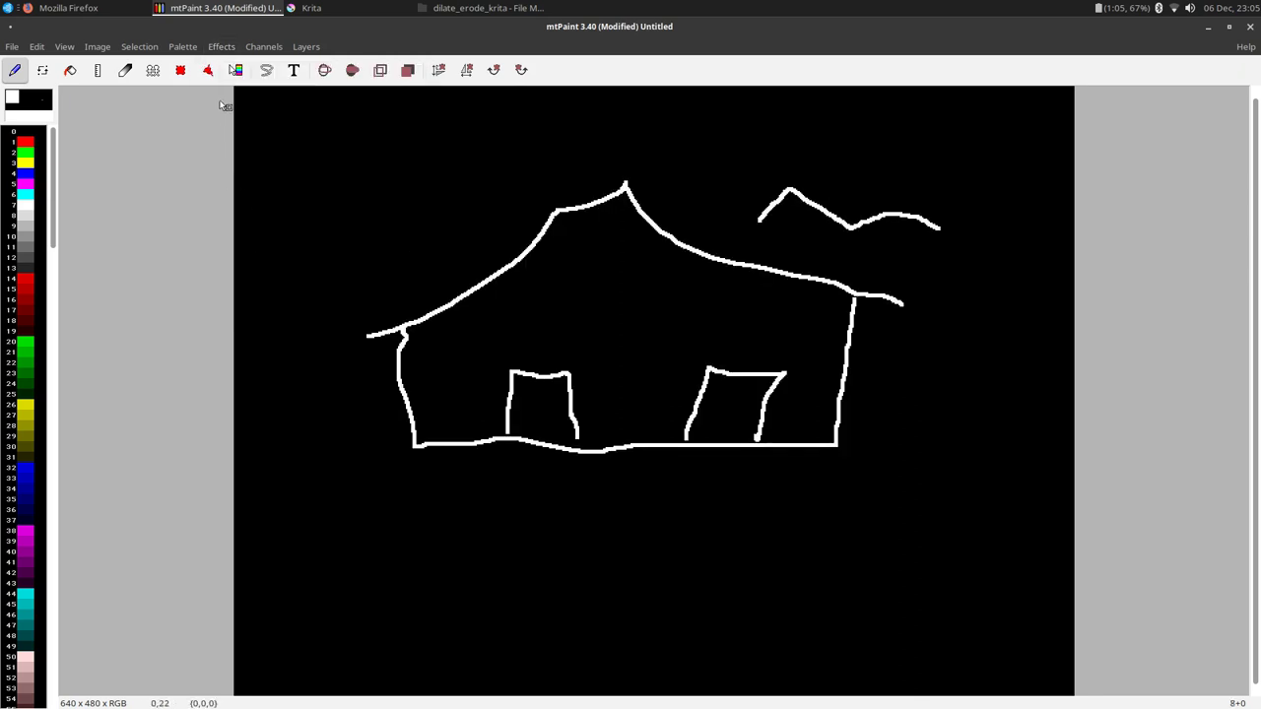
{"action": "left_click", "coordinate": [218, 51]}
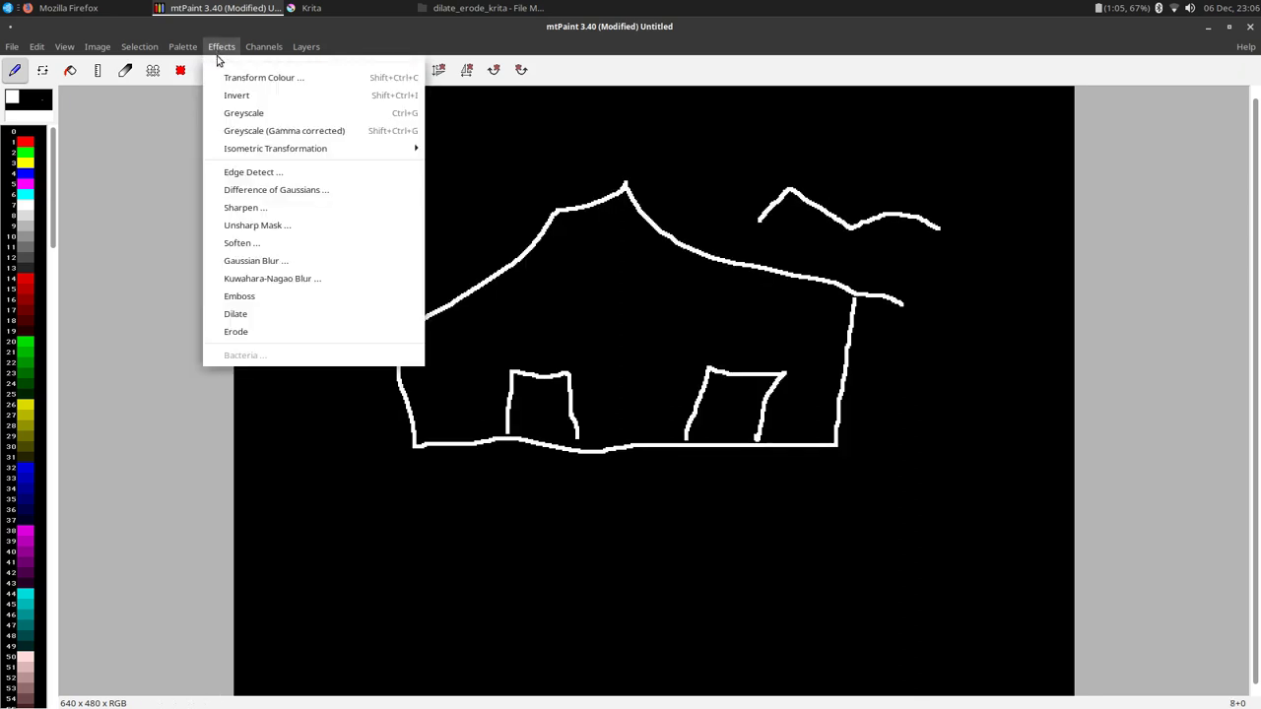
{"action": "left_click", "coordinate": [251, 316]}
{"action": "left_click", "coordinate": [218, 47]}
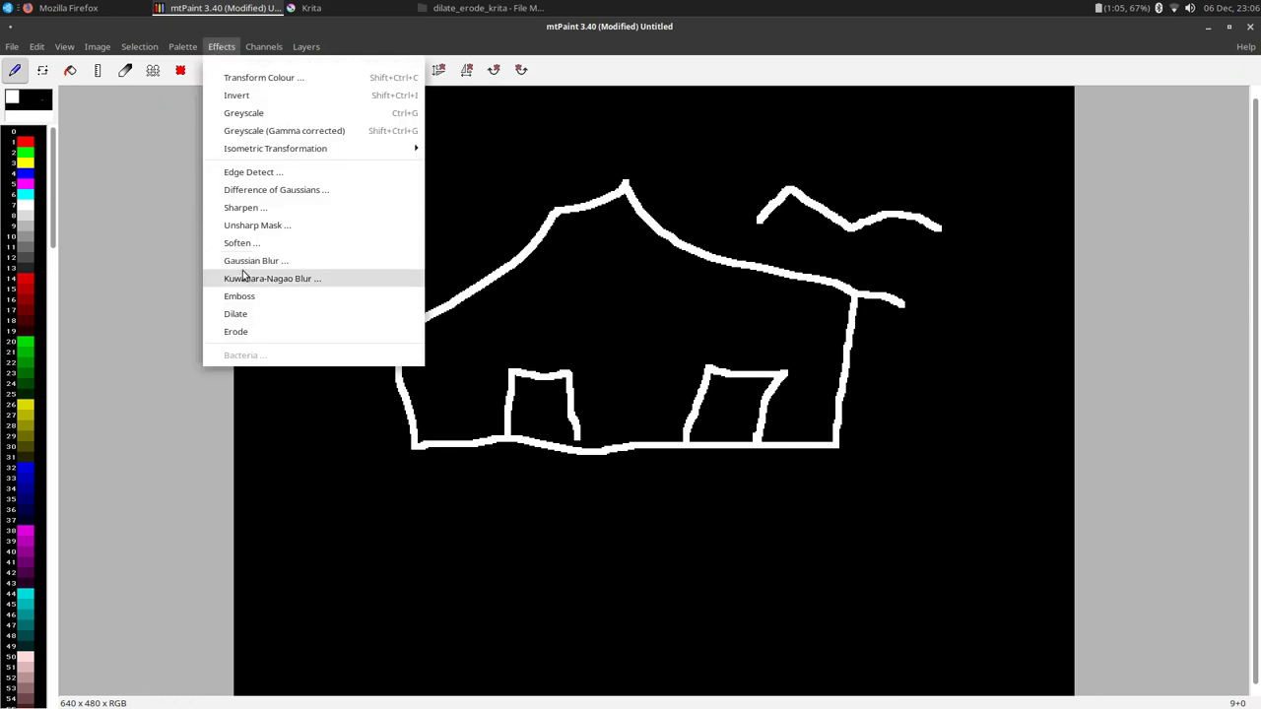
{"action": "left_click", "coordinate": [243, 313]}
{"action": "left_click", "coordinate": [223, 48]}
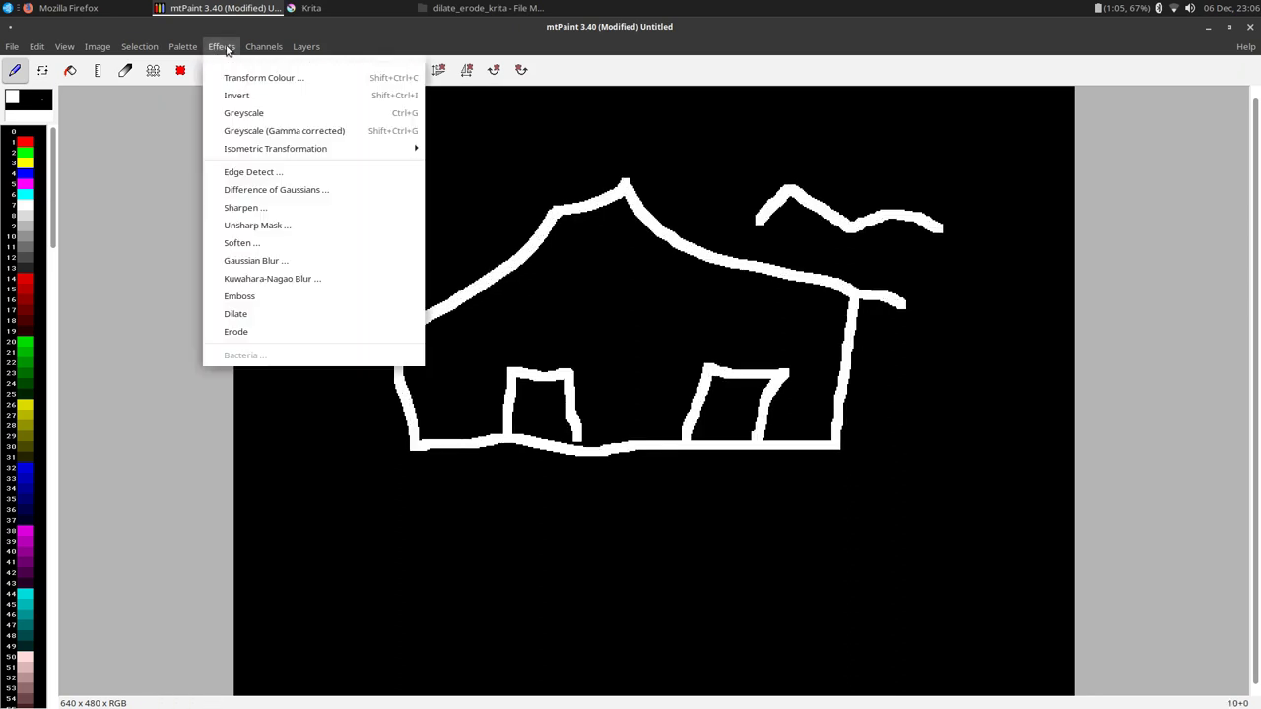
{"action": "left_click", "coordinate": [239, 313]}
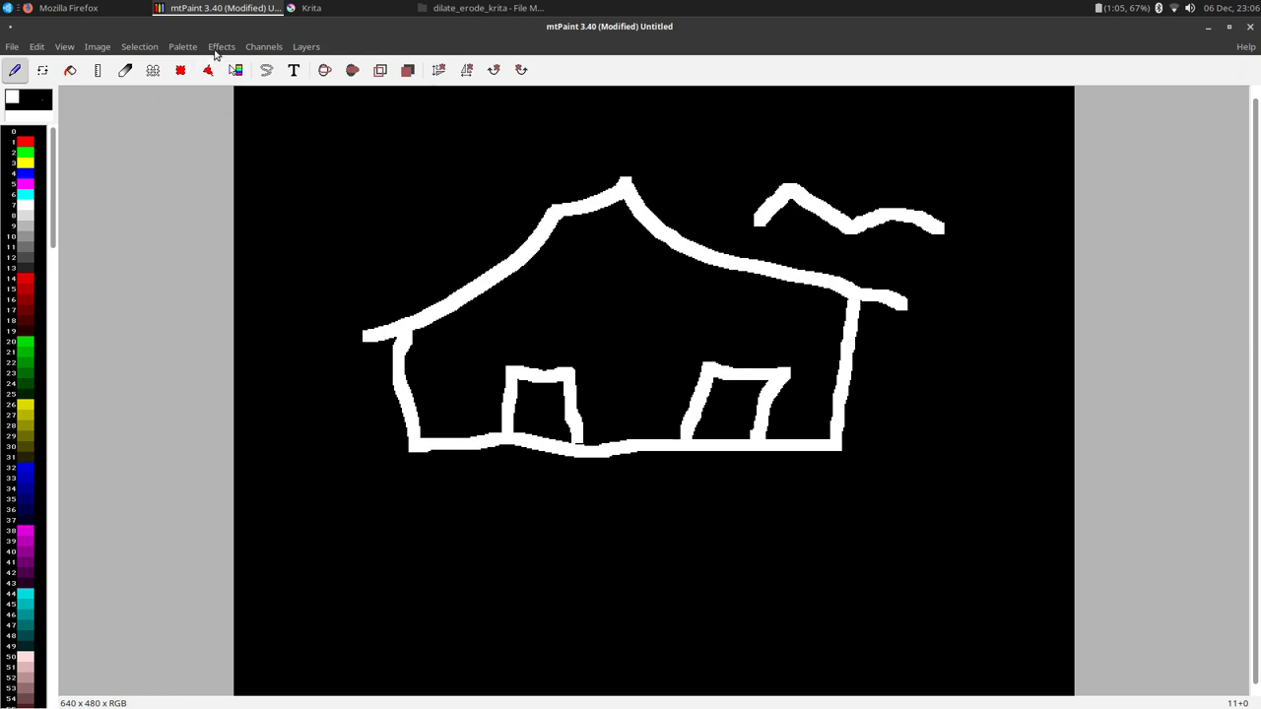
{"action": "left_click", "coordinate": [218, 49]}
{"action": "left_click", "coordinate": [243, 331]}
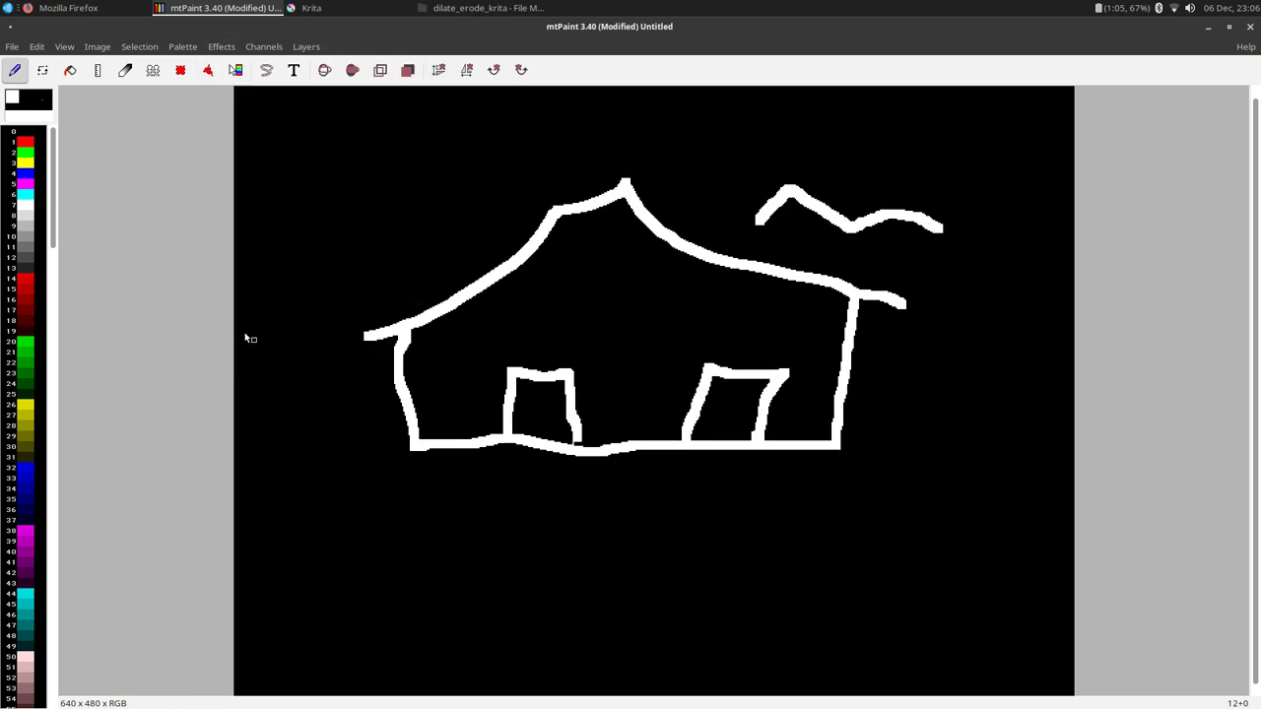
{"action": "key", "text": "ctrl+z"}
{"action": "key", "text": "ctrl+z"}
{"action": "key", "text": "ctrl+z"}
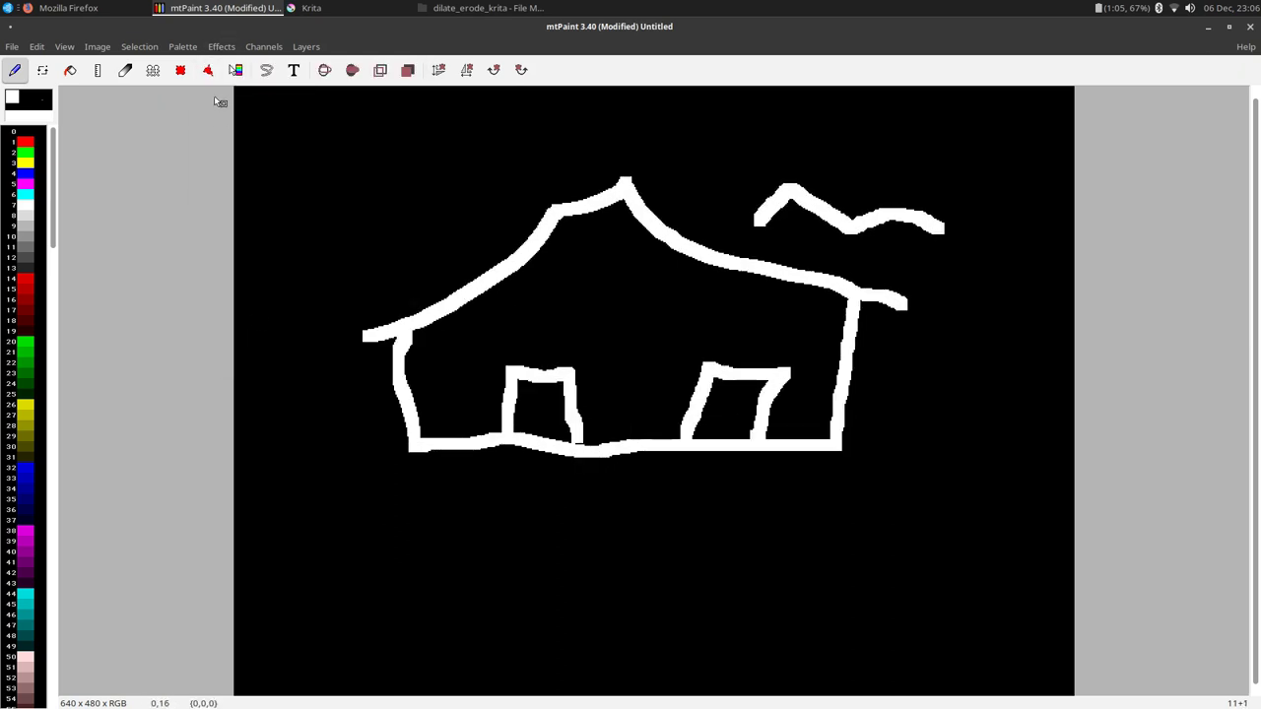
{"action": "key", "text": "ctrl+z"}
{"action": "key", "text": "ctrl+z"}
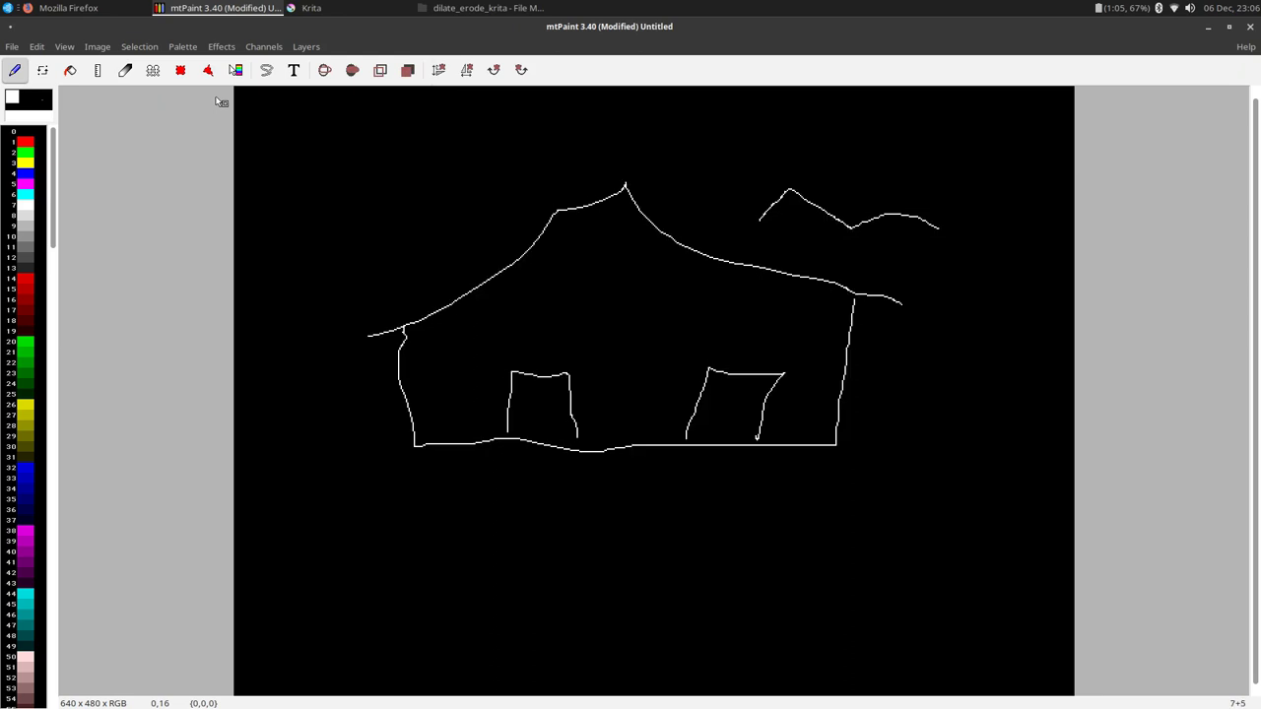
{"action": "left_click", "coordinate": [320, 8]}
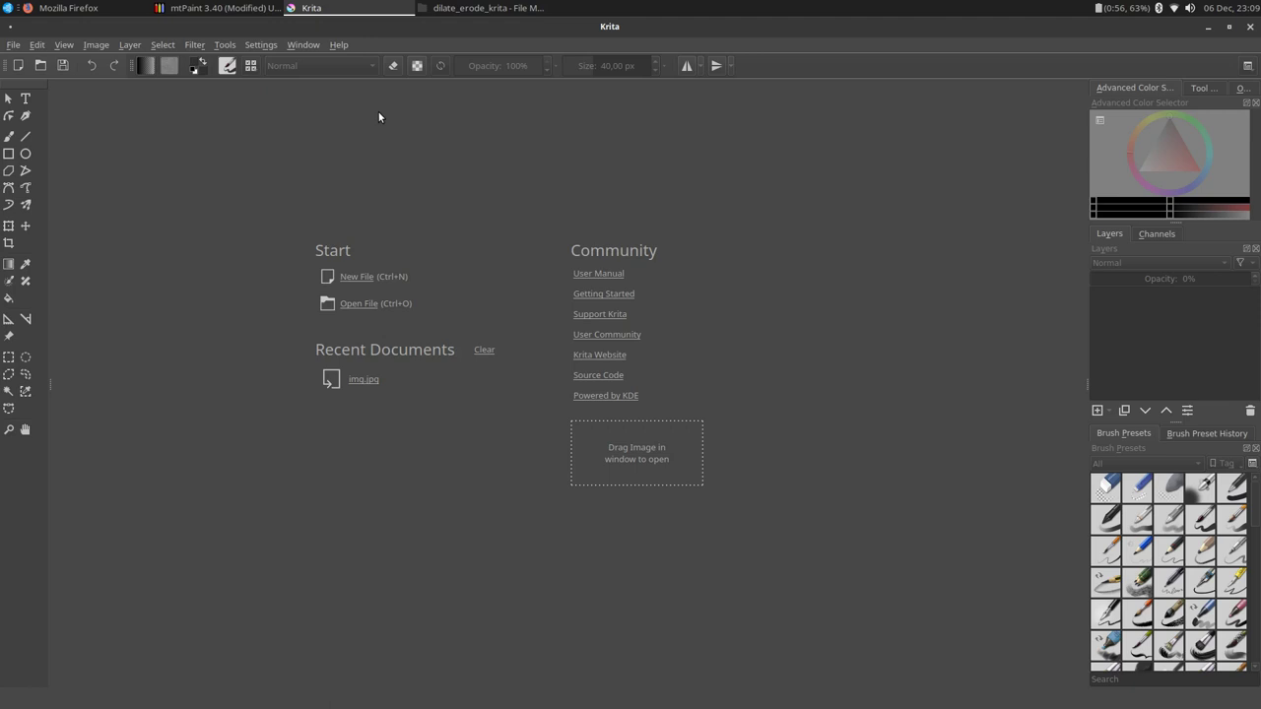
{"action": "left_click", "coordinate": [95, 45]}
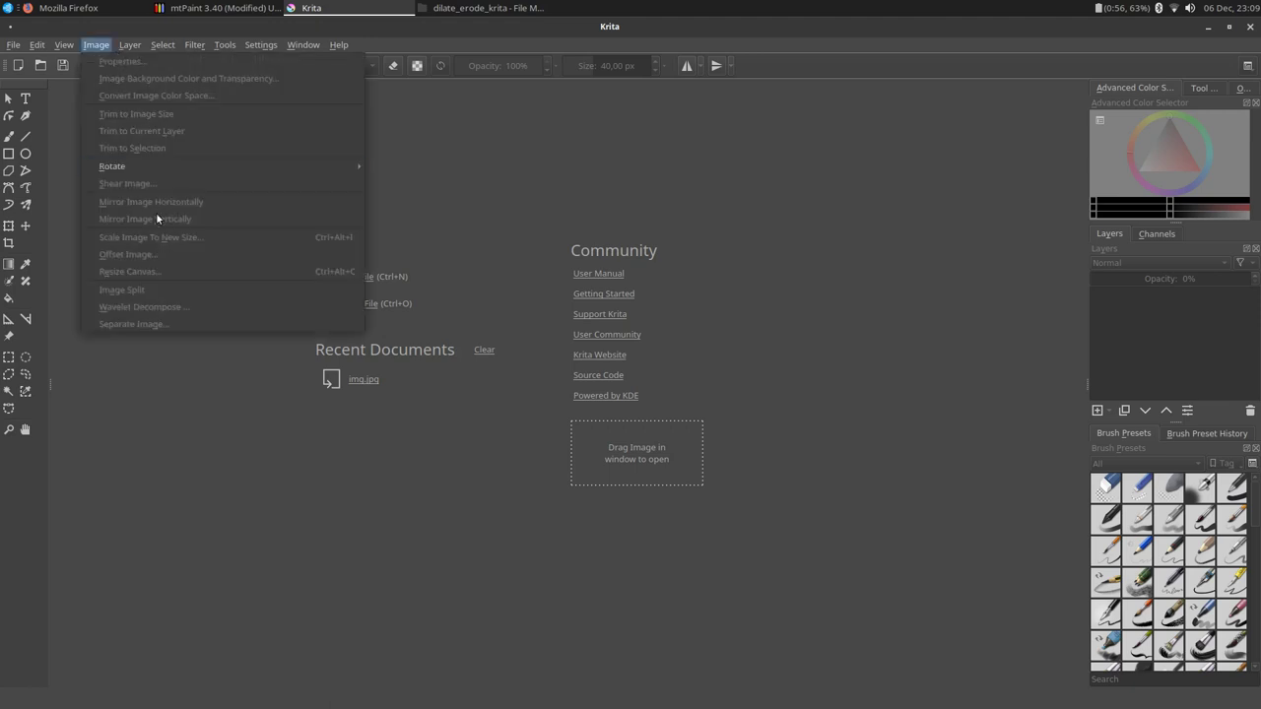
{"action": "left_click", "coordinate": [194, 376]}
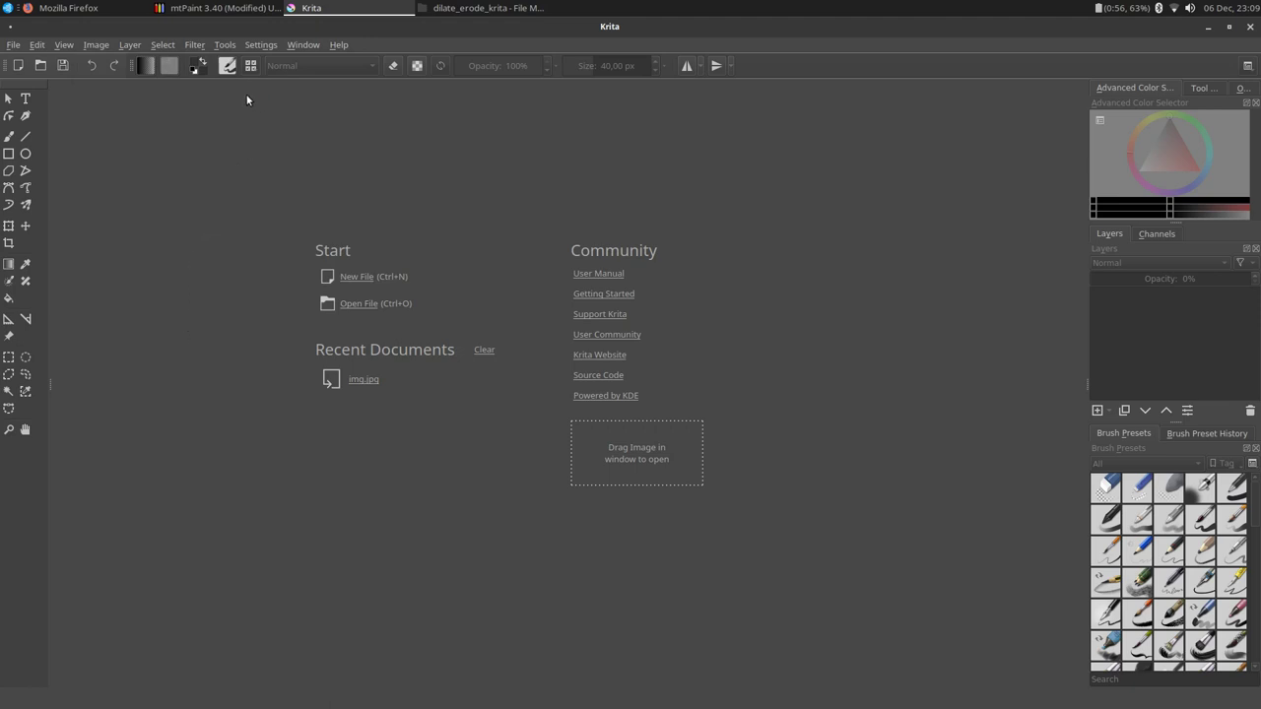
{"action": "left_click", "coordinate": [195, 46]}
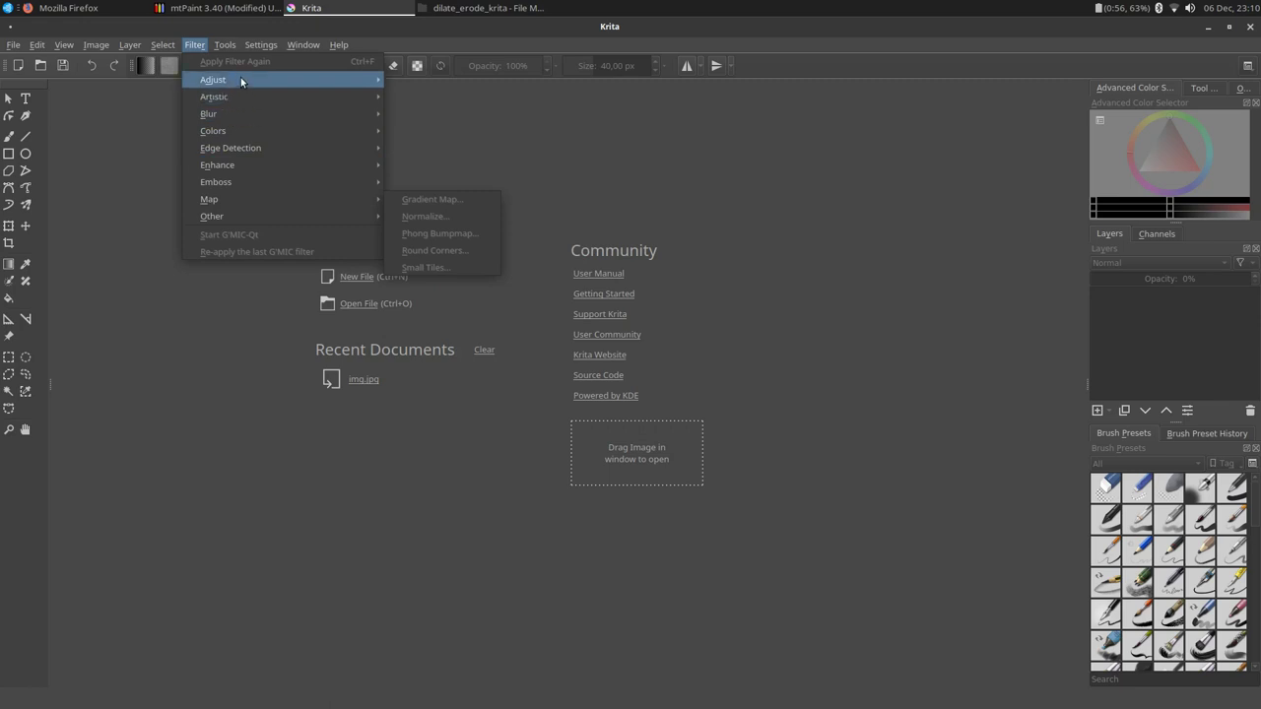
{"action": "mouse_move", "coordinate": [257, 78]}
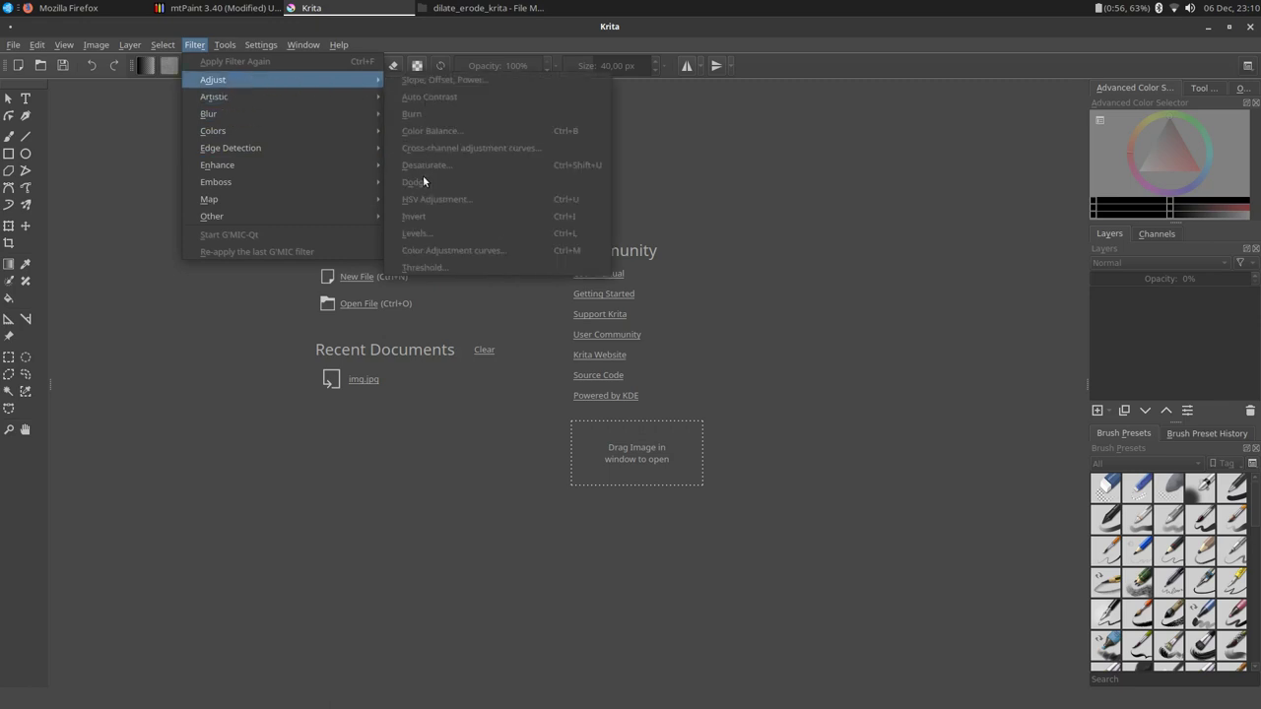
{"action": "mouse_move", "coordinate": [371, 98]}
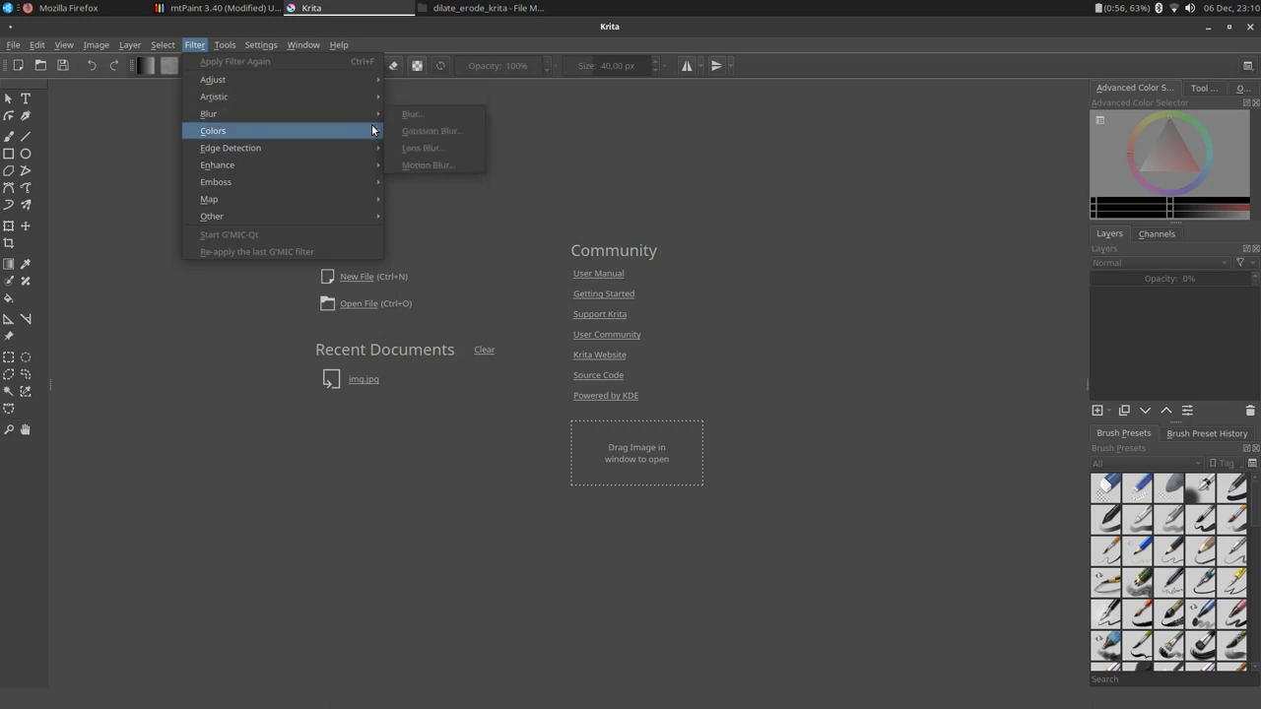
{"action": "mouse_move", "coordinate": [360, 166]}
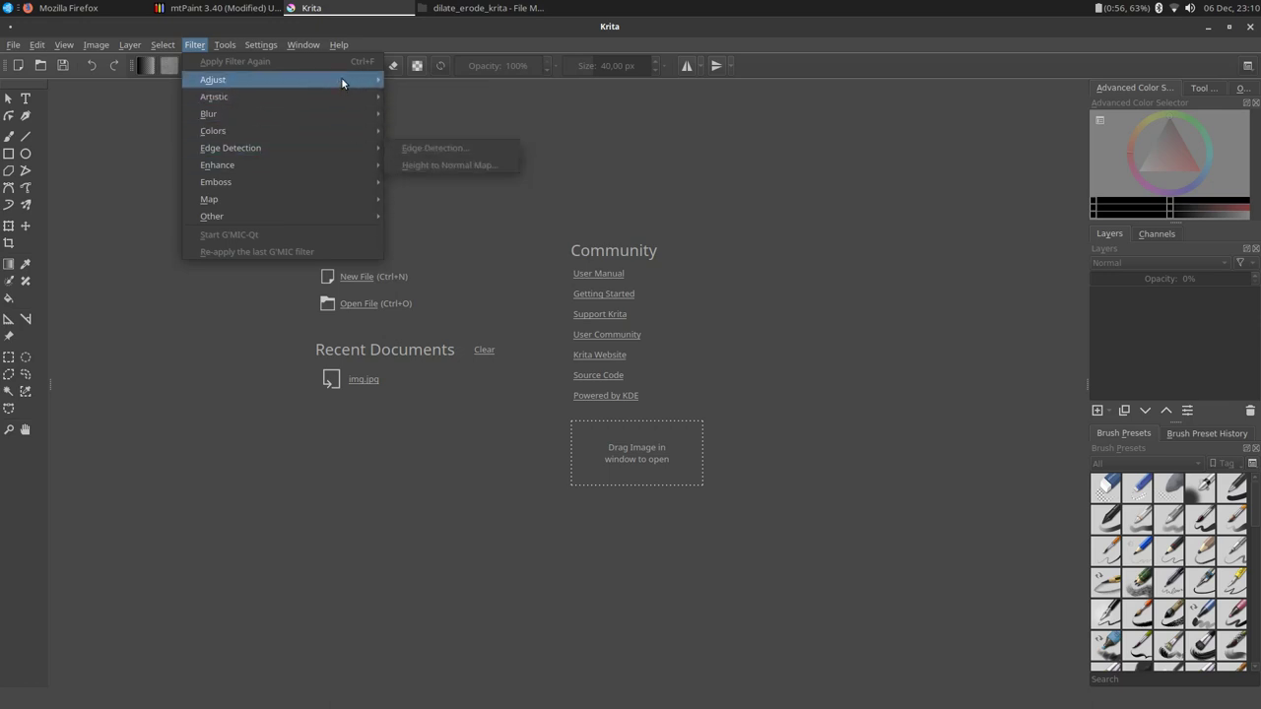
{"action": "mouse_move", "coordinate": [341, 77]}
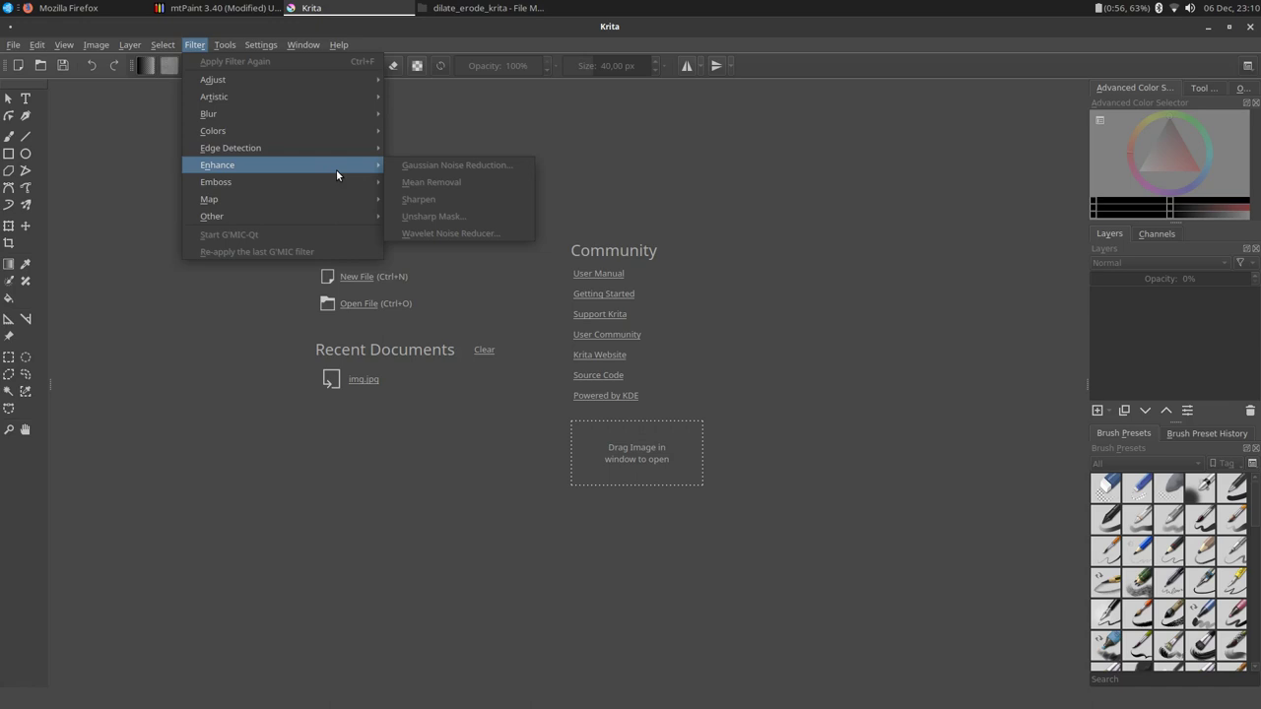
{"action": "left_click", "coordinate": [259, 316]}
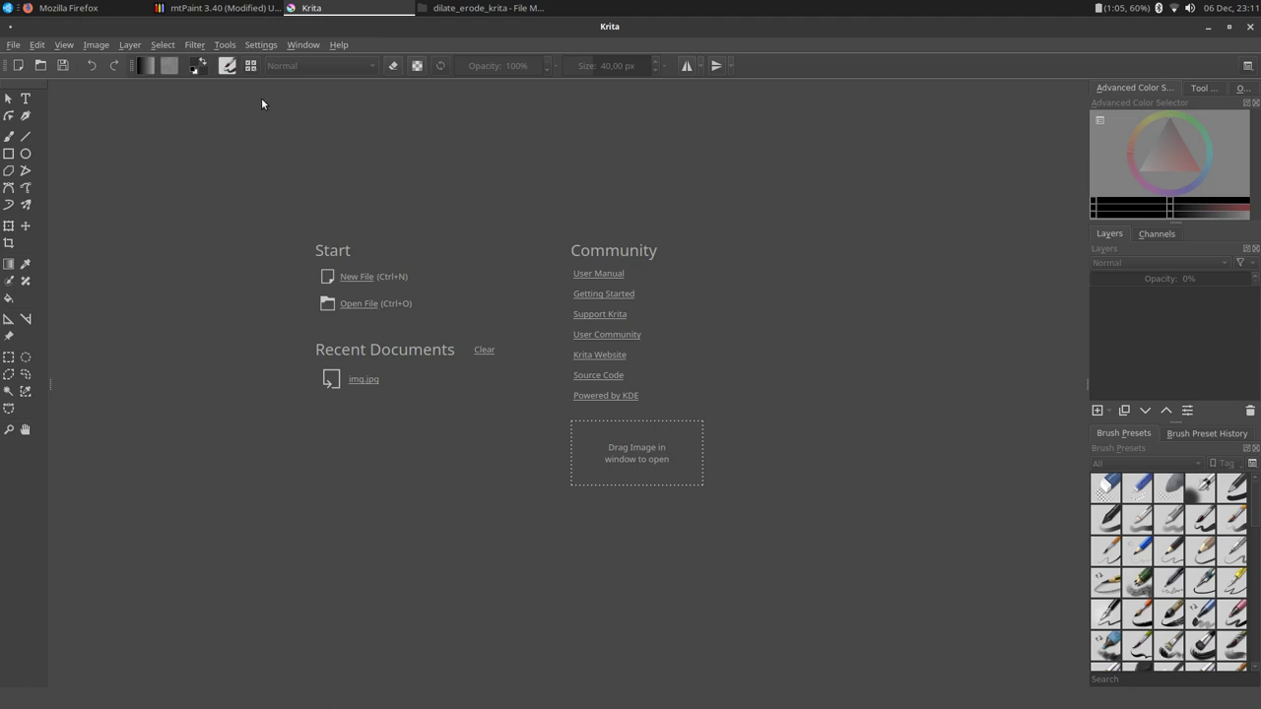
Glance at Krita's Filter menu, then close Krita from its taskbar entry to reveal mtPaint
{"action": "left_click", "coordinate": [195, 46]}
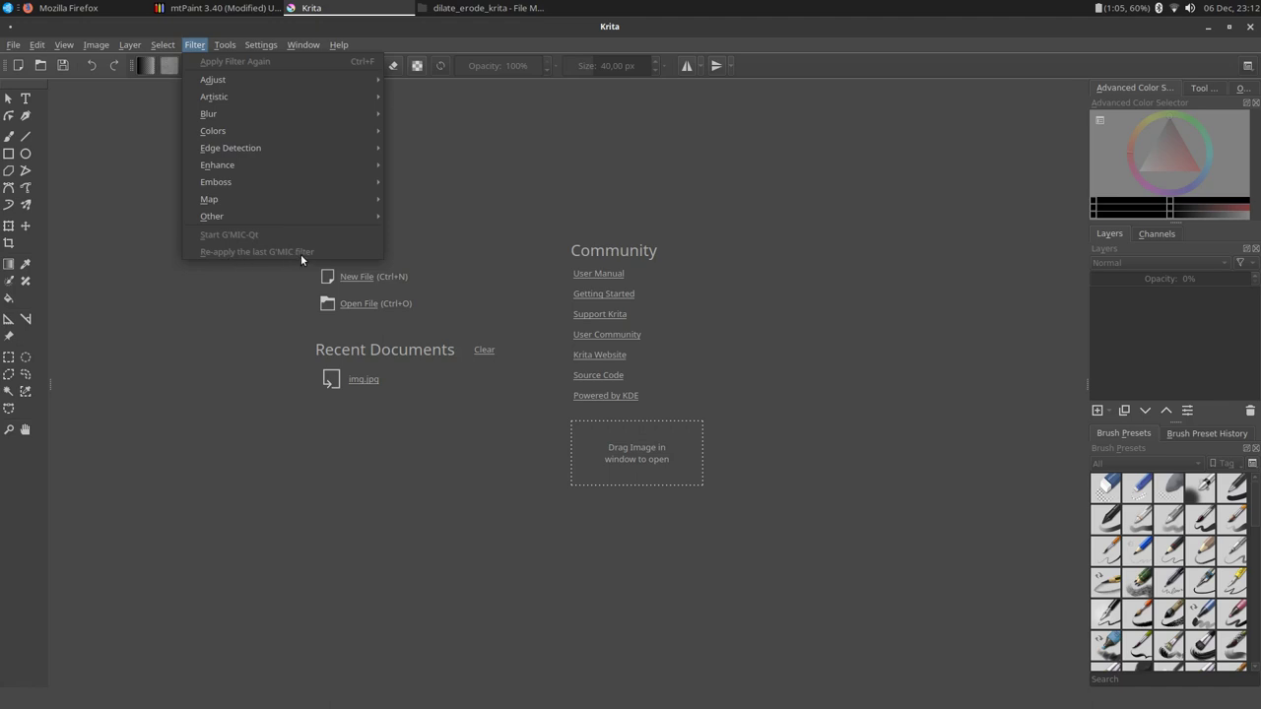
{"action": "left_click", "coordinate": [446, 212]}
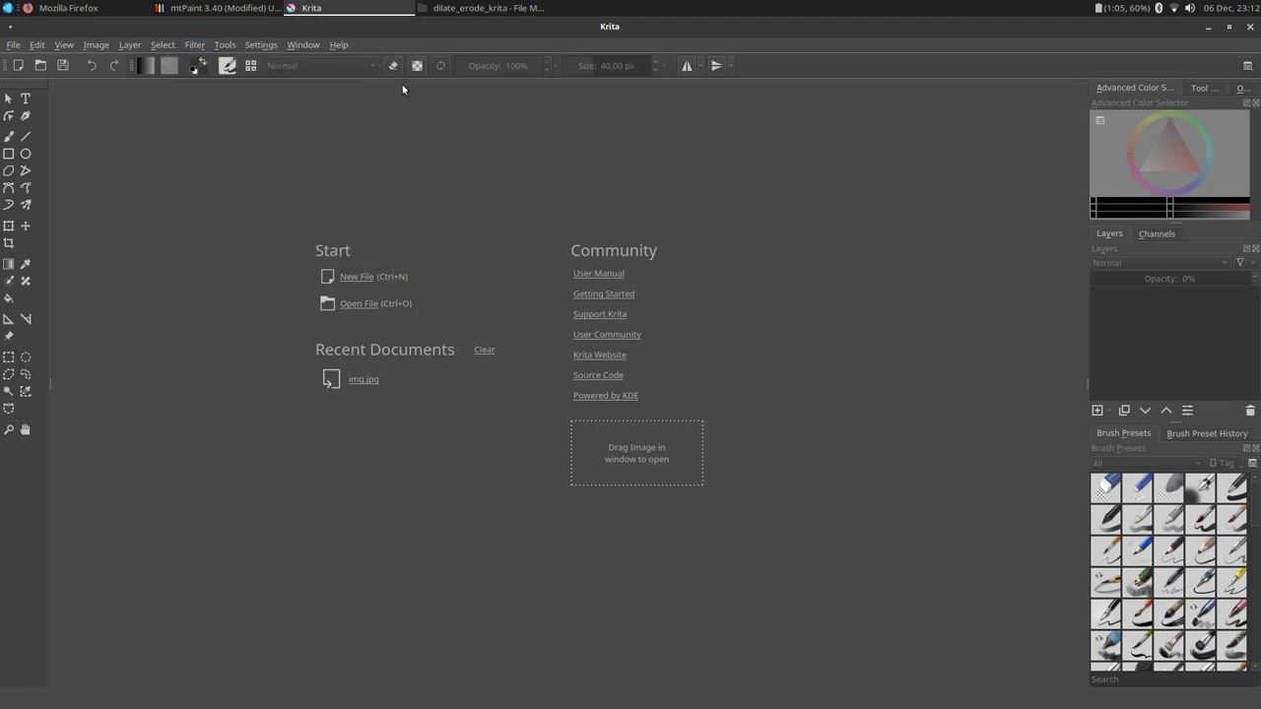
{"action": "right_click", "coordinate": [363, 7]}
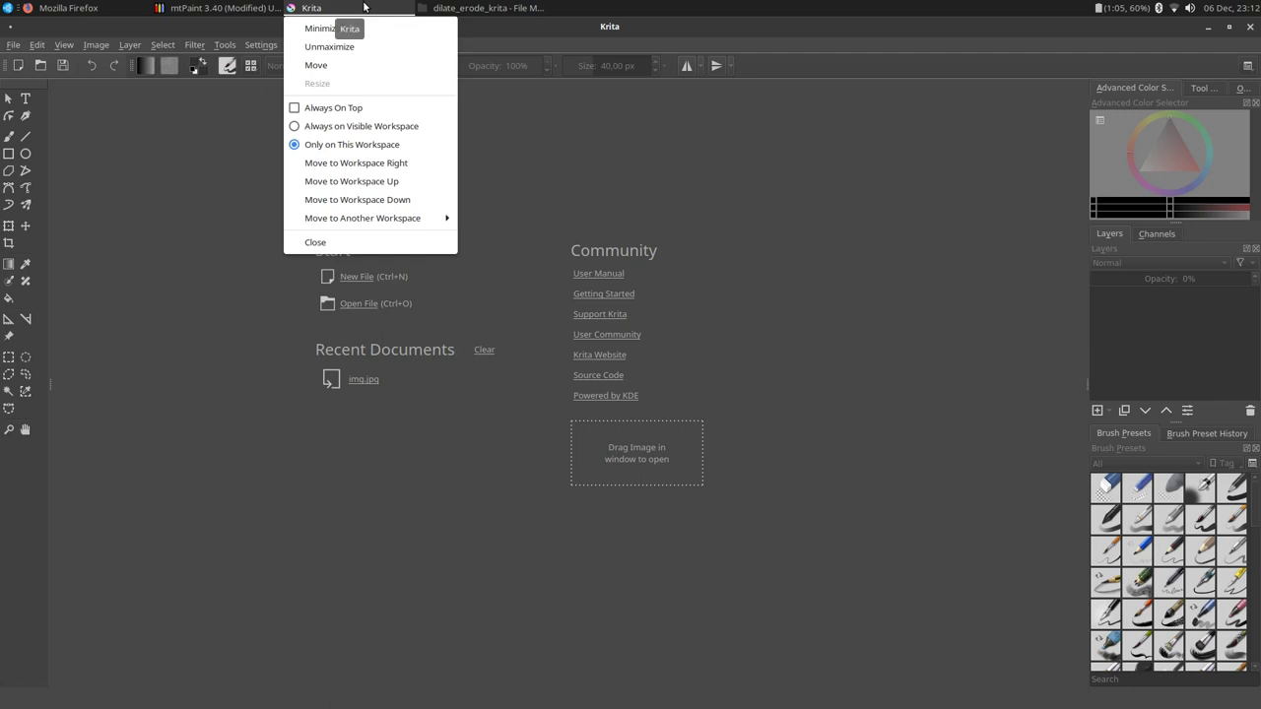
{"action": "left_click", "coordinate": [317, 243]}
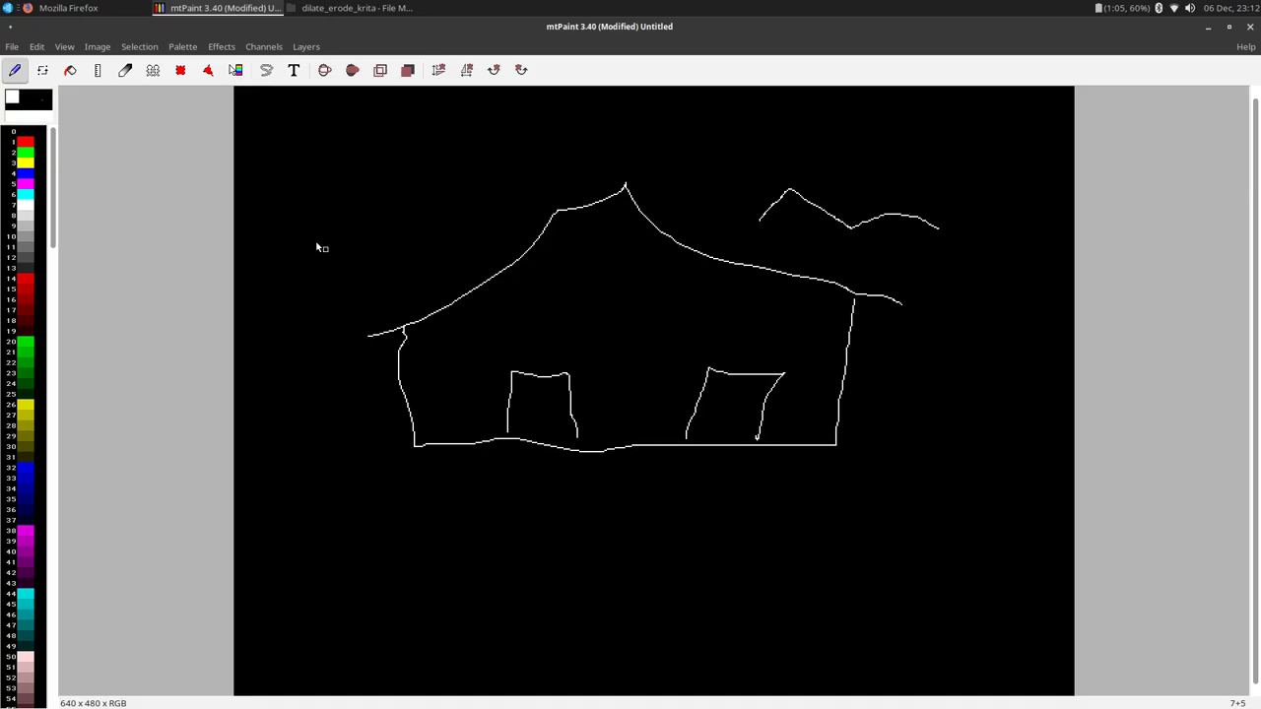
Switch to the Firefox window showing the DuckDuckGo new tab page
{"action": "left_click", "coordinate": [72, 7]}
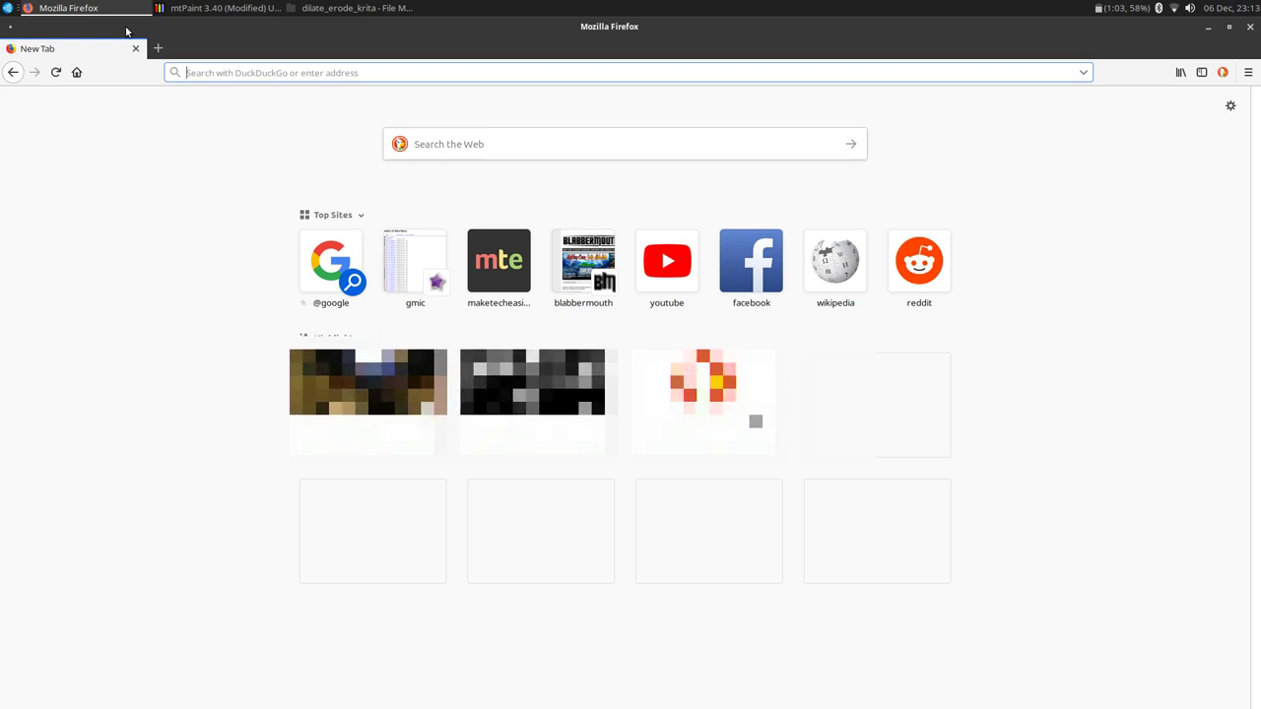
{"action": "type", "text": "WWW.GMIC"}
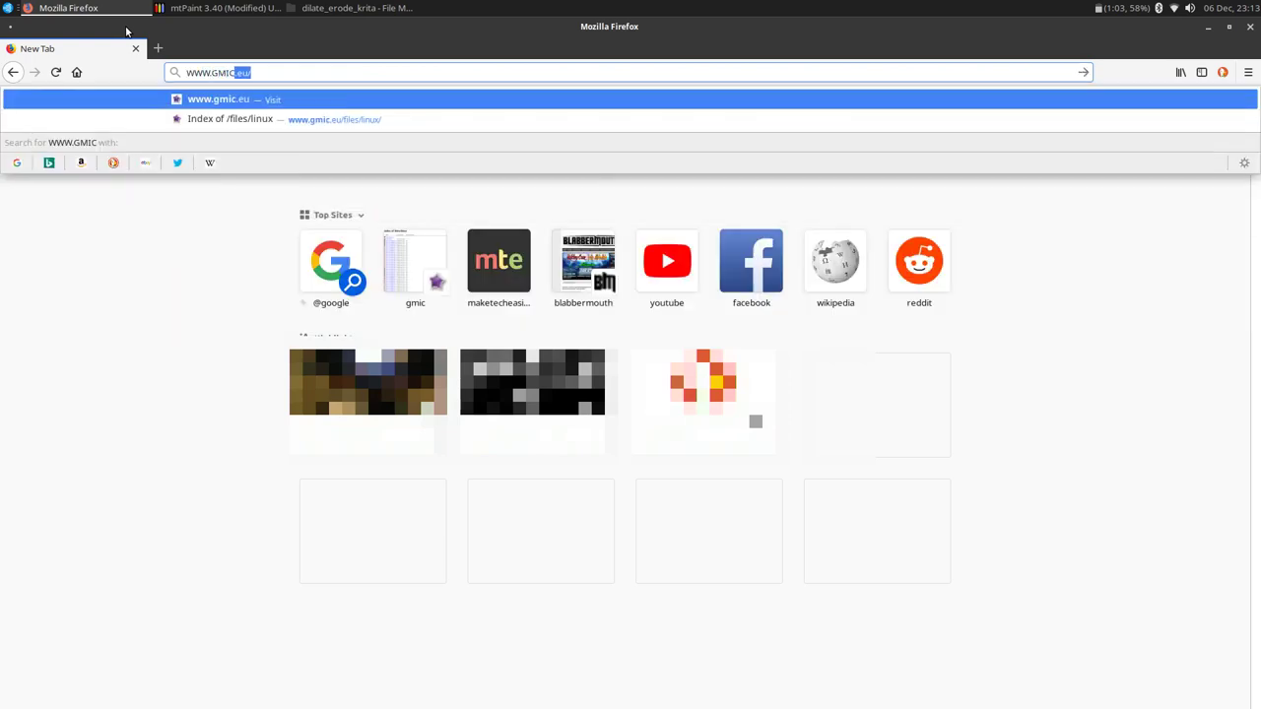
{"action": "key", "text": "BackSpace"}
{"action": "key", "text": "BackSpace"}
{"action": "key", "text": "BackSpace"}
{"action": "key", "text": "BackSpace"}
{"action": "key", "text": "BackSpace"}
{"action": "type", "text": "gmic.eu/"}
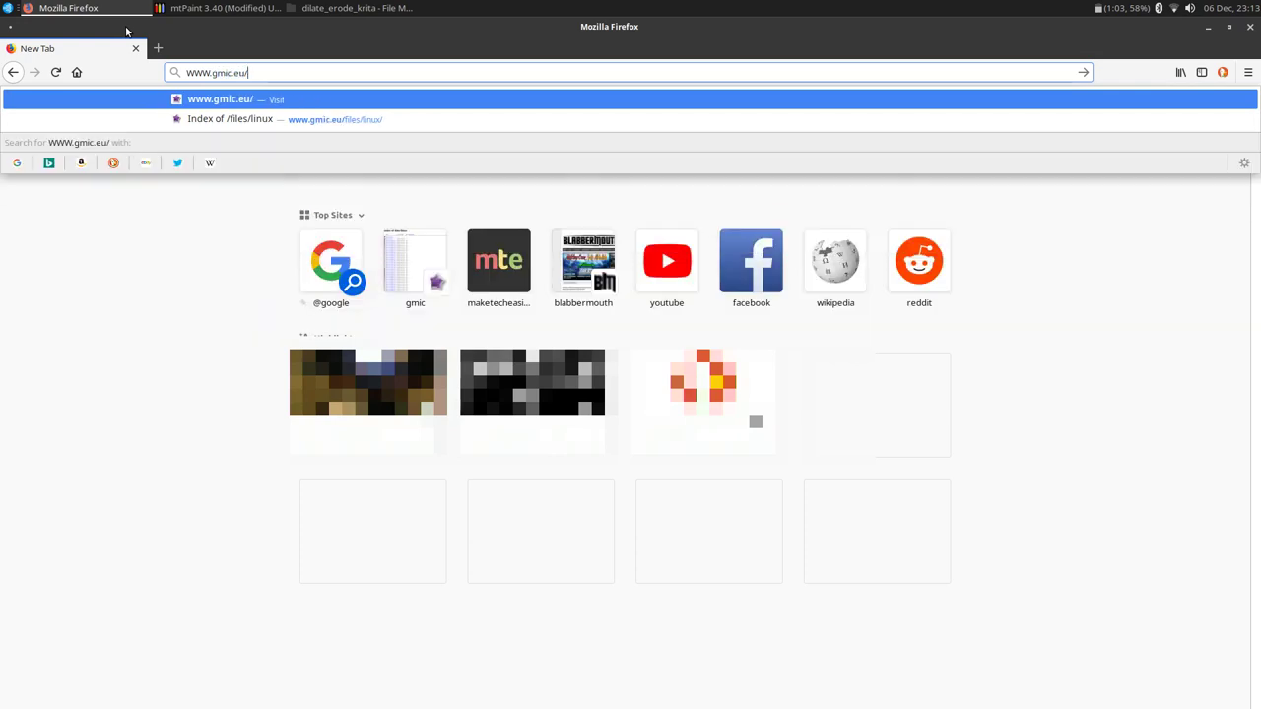
{"action": "type", "text": "files/"}
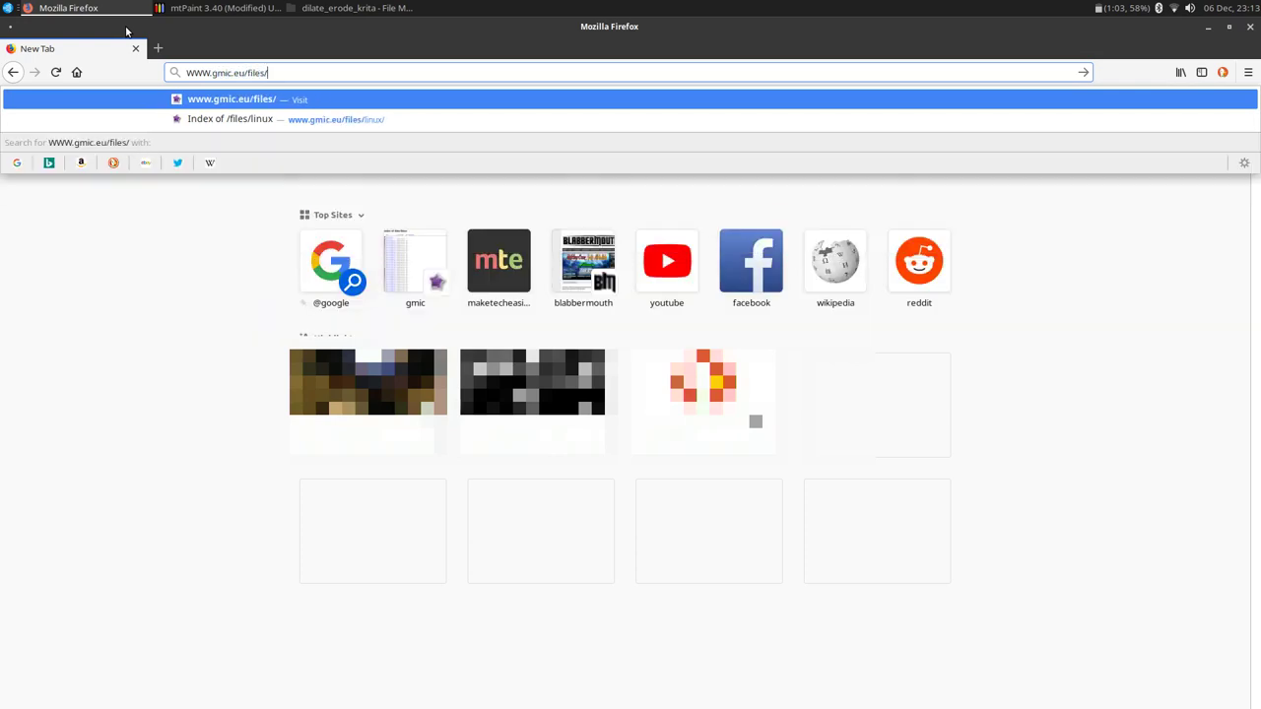
{"action": "type", "text": "linux/"}
{"action": "key", "text": "Return"}
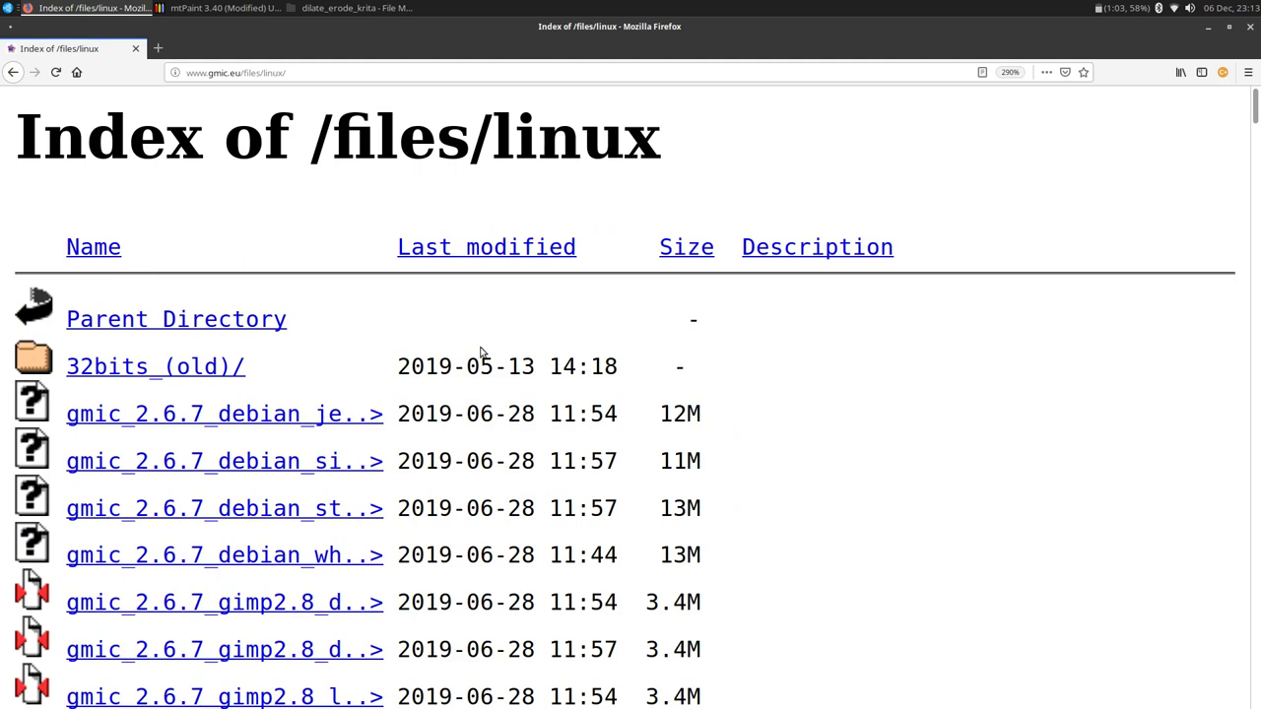
Scroll down the G'MIC Linux file listing to the newest packages at the bottom
{"action": "scroll", "coordinate": [481, 353], "scroll_direction": "down", "scroll_amount": 3}
{"action": "scroll", "coordinate": [482, 352], "scroll_direction": "up", "scroll_amount": 2}
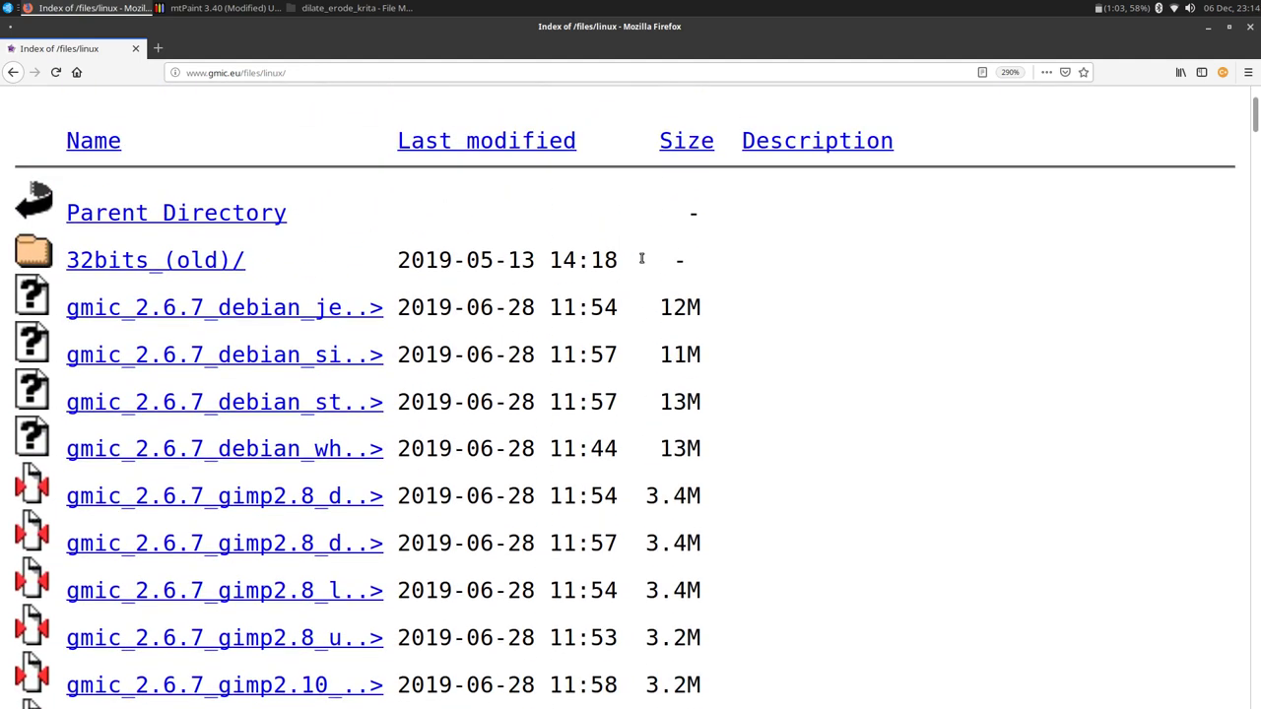
{"action": "scroll", "coordinate": [642, 259], "scroll_direction": "down", "scroll_amount": 2}
{"action": "scroll", "coordinate": [641, 262], "scroll_direction": "down", "scroll_amount": 2}
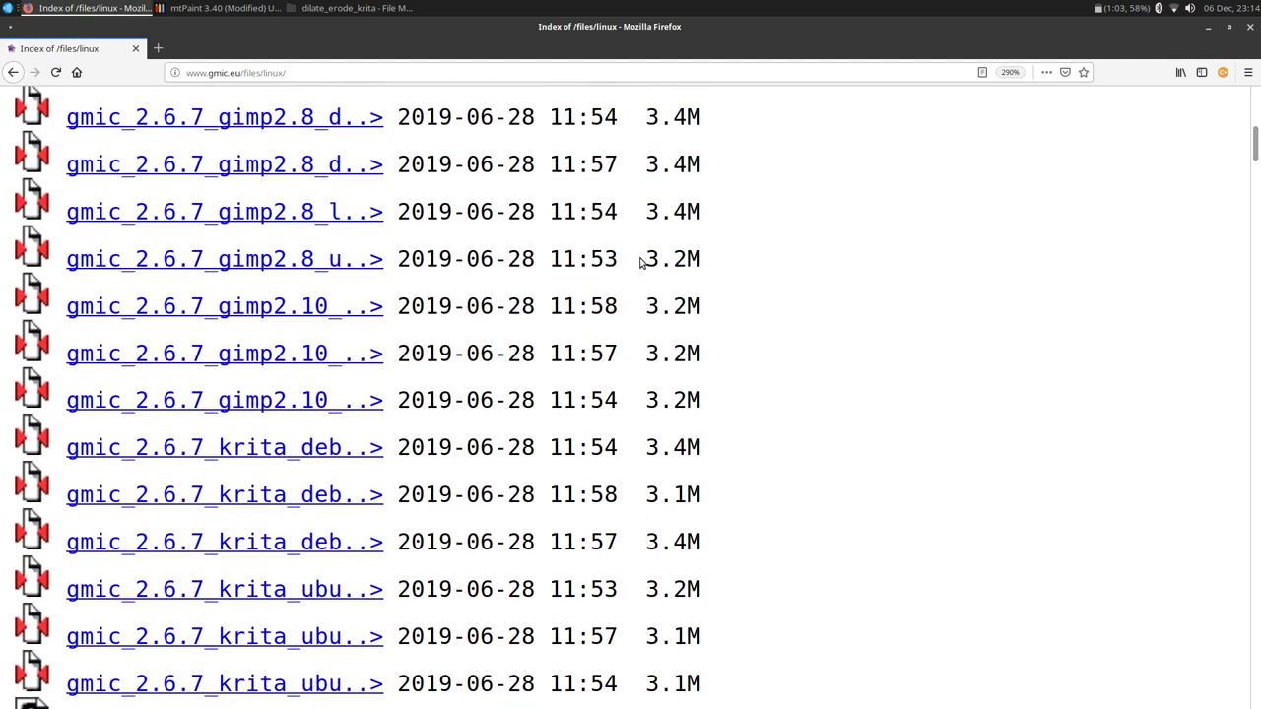
{"action": "scroll", "coordinate": [642, 262], "scroll_direction": "down", "scroll_amount": 2}
{"action": "scroll", "coordinate": [729, 280], "scroll_direction": "down", "scroll_amount": 1}
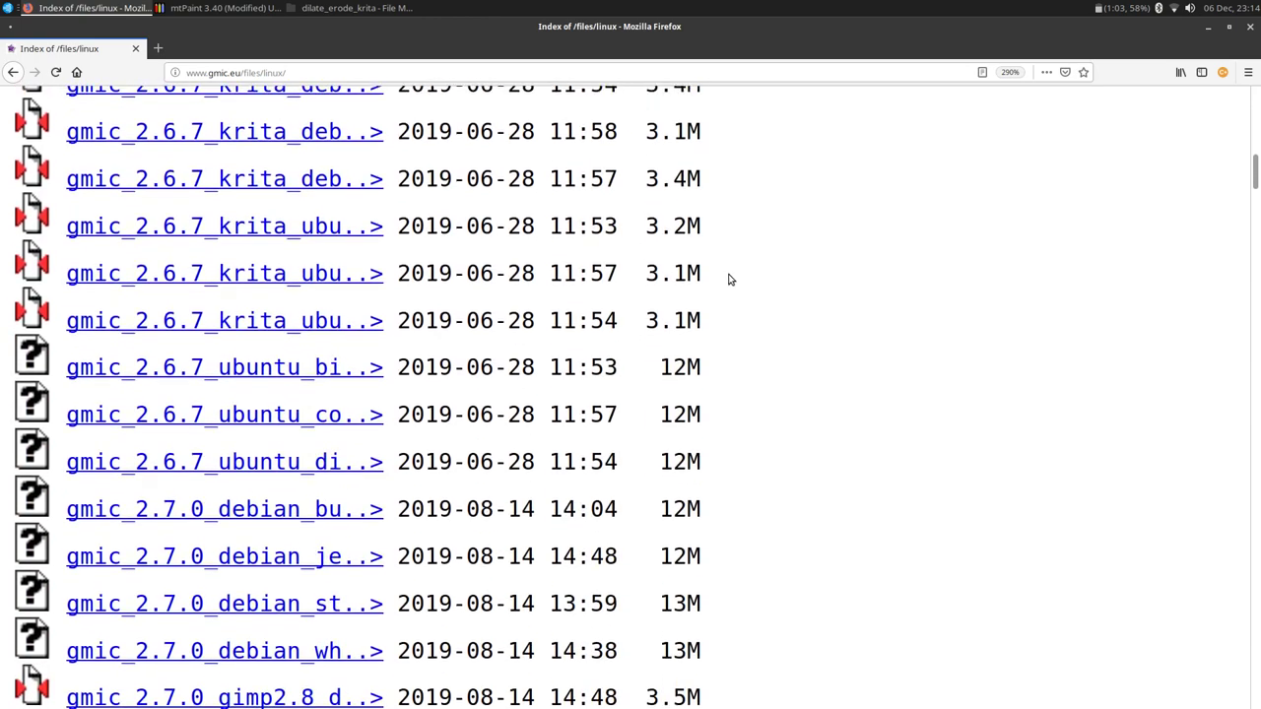
{"action": "scroll", "coordinate": [729, 280], "scroll_direction": "down", "scroll_amount": 15}
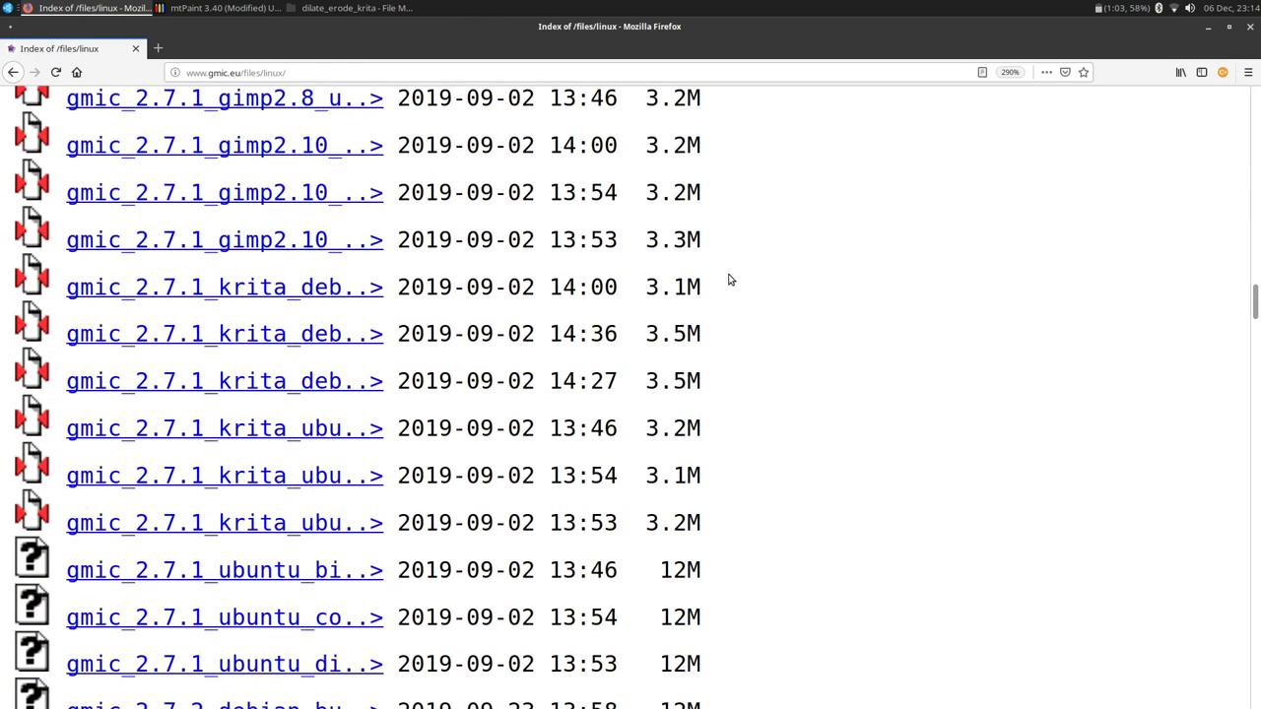
{"action": "scroll", "coordinate": [729, 280], "scroll_direction": "down", "scroll_amount": 20}
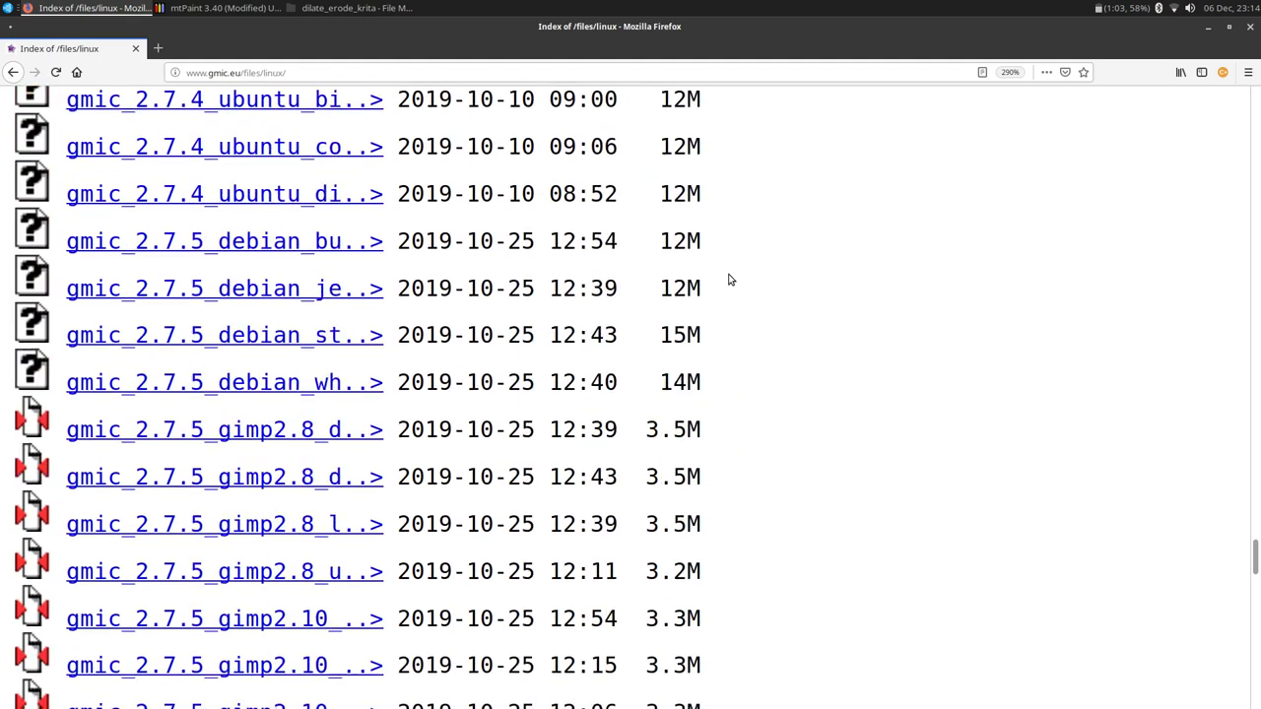
{"action": "scroll", "coordinate": [729, 279], "scroll_direction": "down", "scroll_amount": 15}
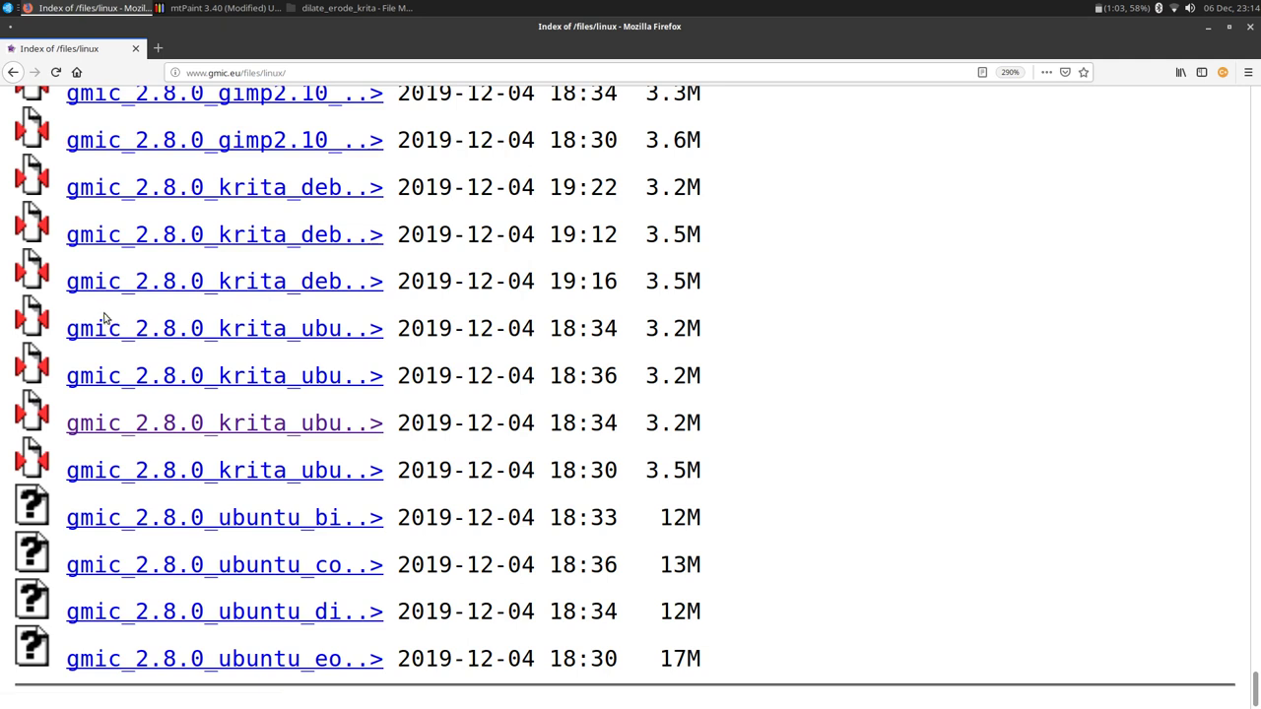
Start downloading gmic_2.8.0_gimp2.8_linux64.zip to bring up its download prompt
{"action": "left_click_drag", "start_coordinate": [61, 283], "coordinate": [390, 284]}
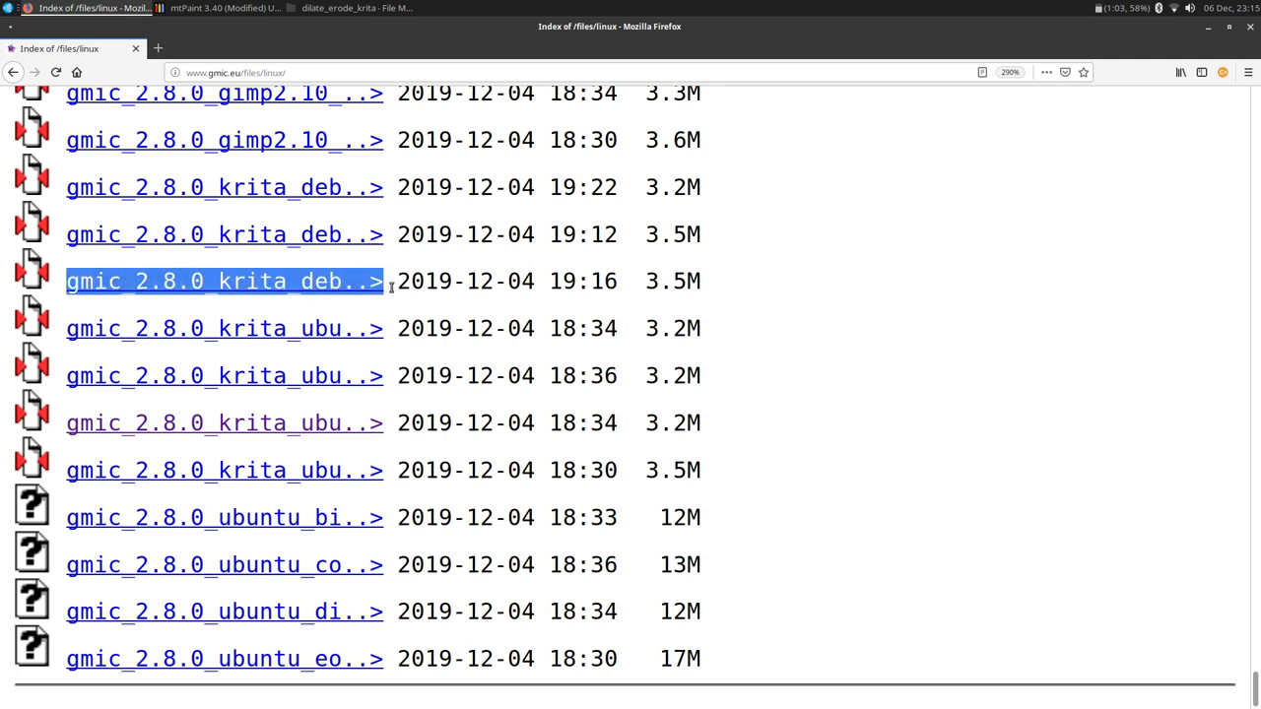
{"action": "left_click", "coordinate": [392, 280]}
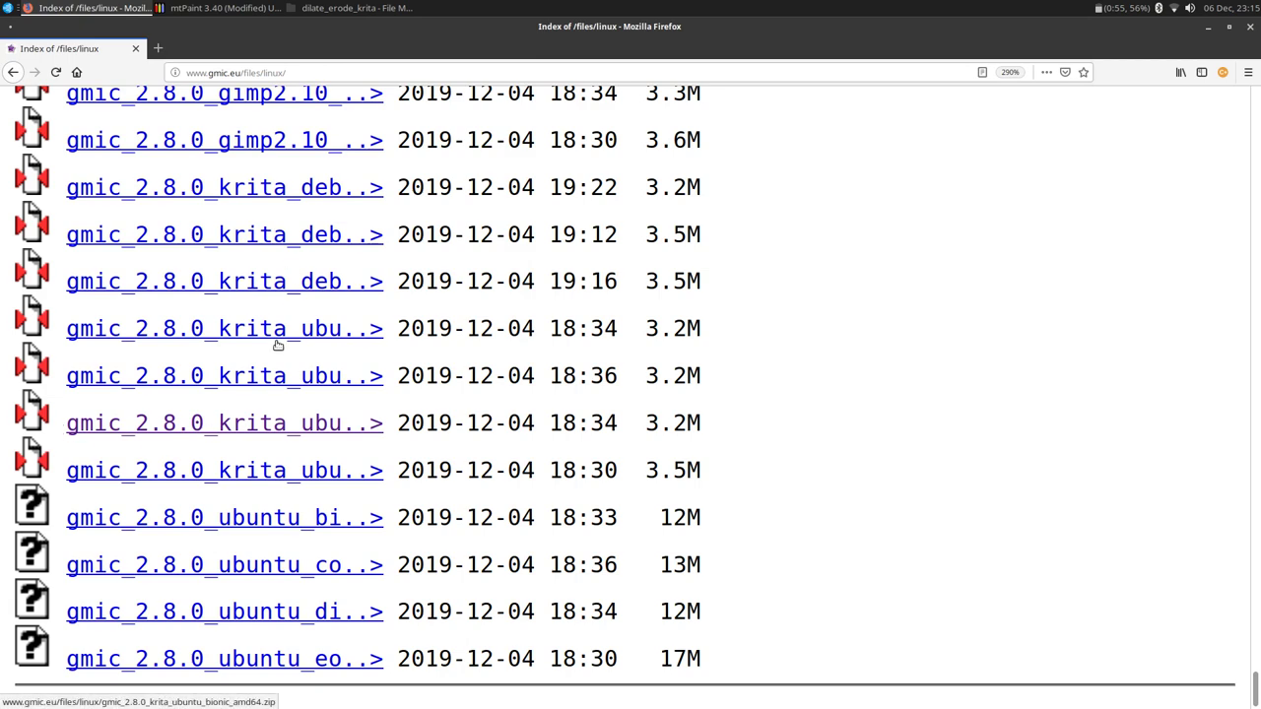
{"action": "scroll", "coordinate": [276, 345], "scroll_direction": "up", "scroll_amount": 3}
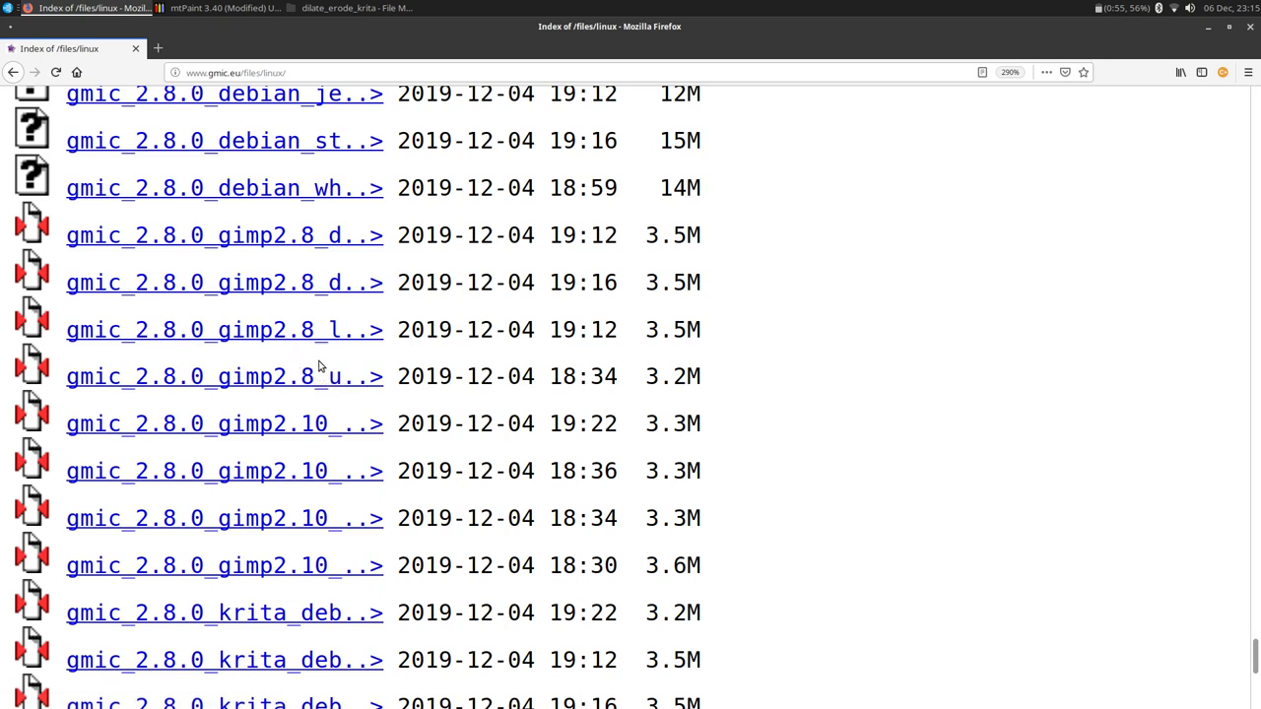
{"action": "left_click", "coordinate": [218, 335]}
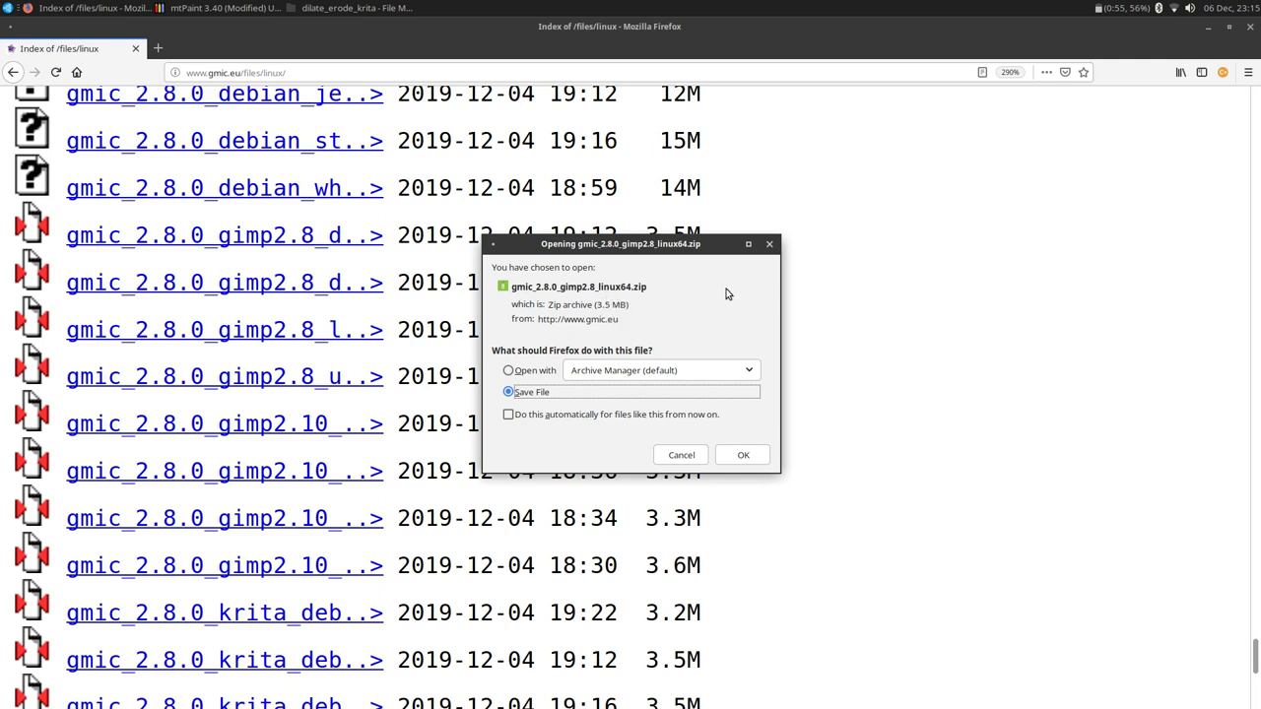
Cancel the gimp2.8 linux64 and ubuntu bionic prompts, then save gmic_2.8.0_krita_ubuntu_disco_amd64.zip
{"action": "left_click", "coordinate": [770, 245]}
{"action": "left_click", "coordinate": [231, 377]}
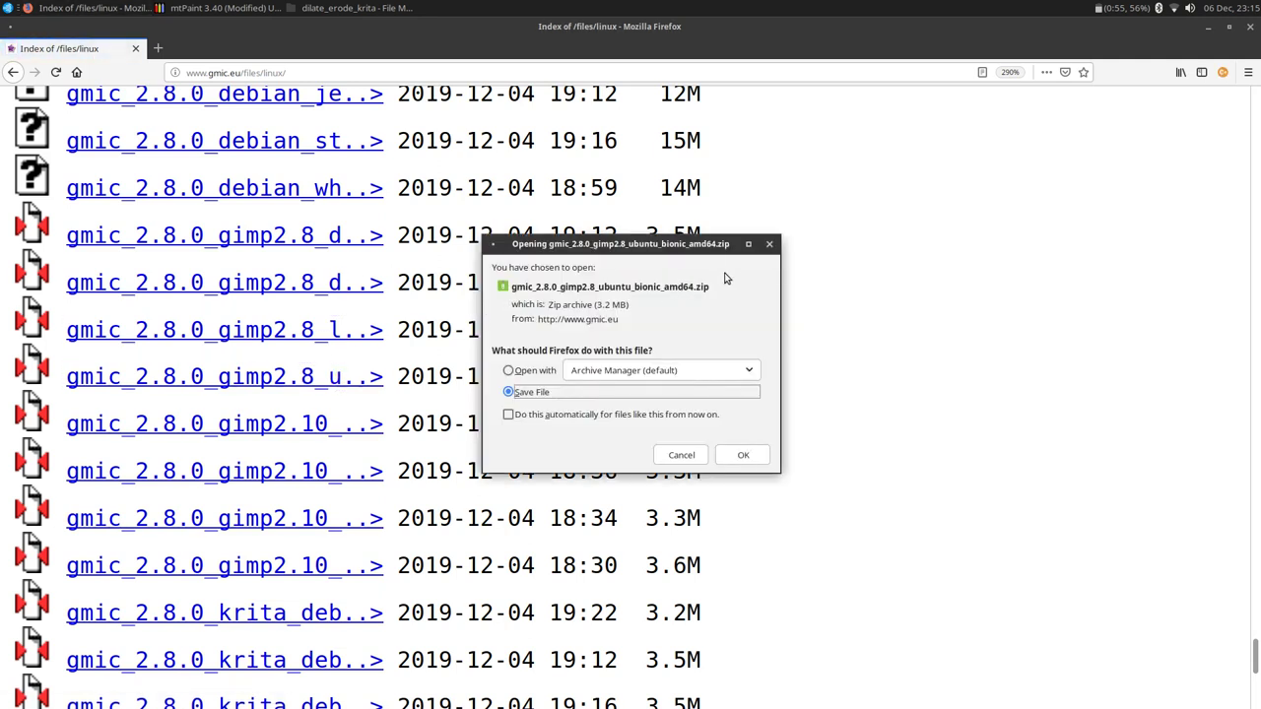
{"action": "left_click", "coordinate": [770, 244]}
{"action": "scroll", "coordinate": [719, 286], "scroll_direction": "down", "scroll_amount": 3}
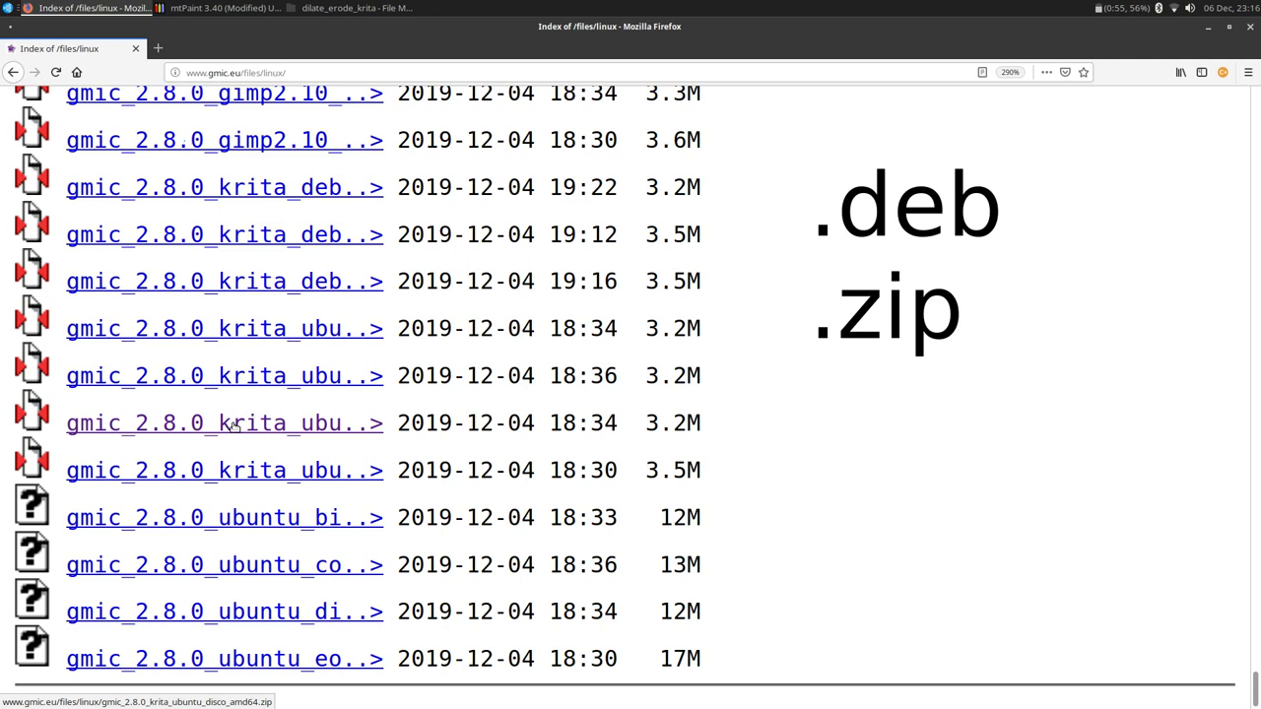
{"action": "left_click", "coordinate": [233, 425]}
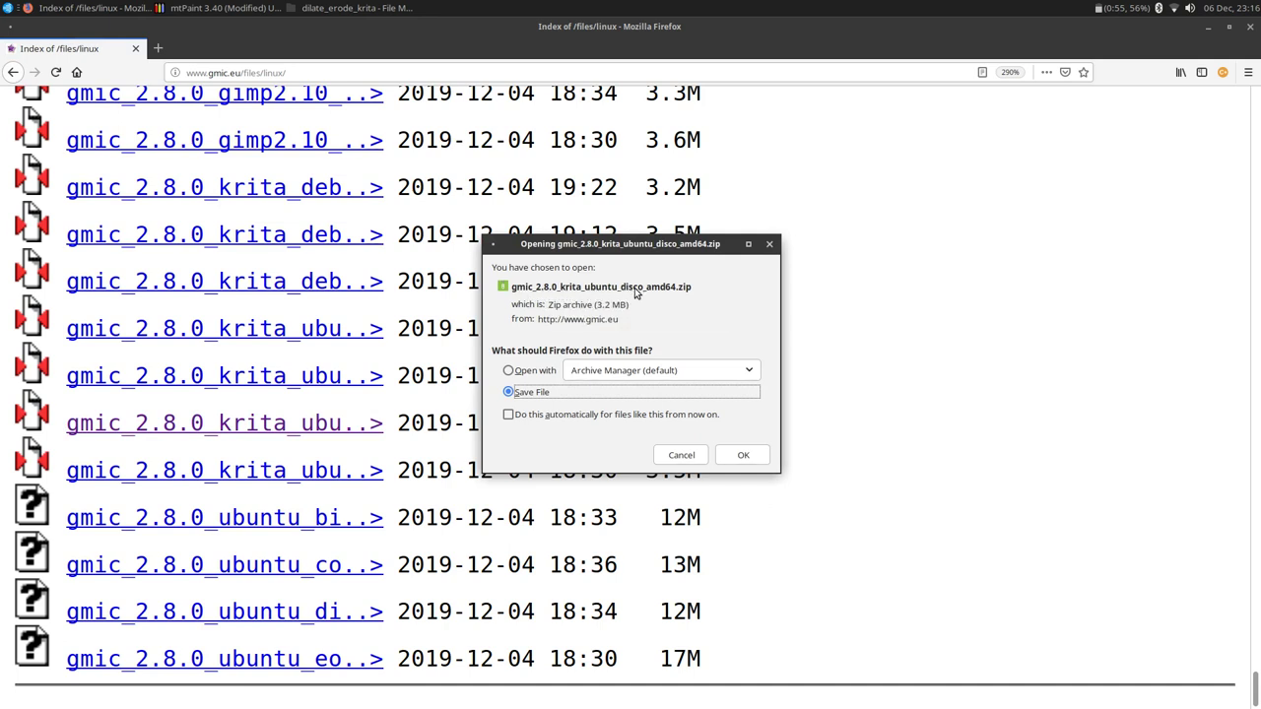
{"action": "left_click", "coordinate": [744, 456]}
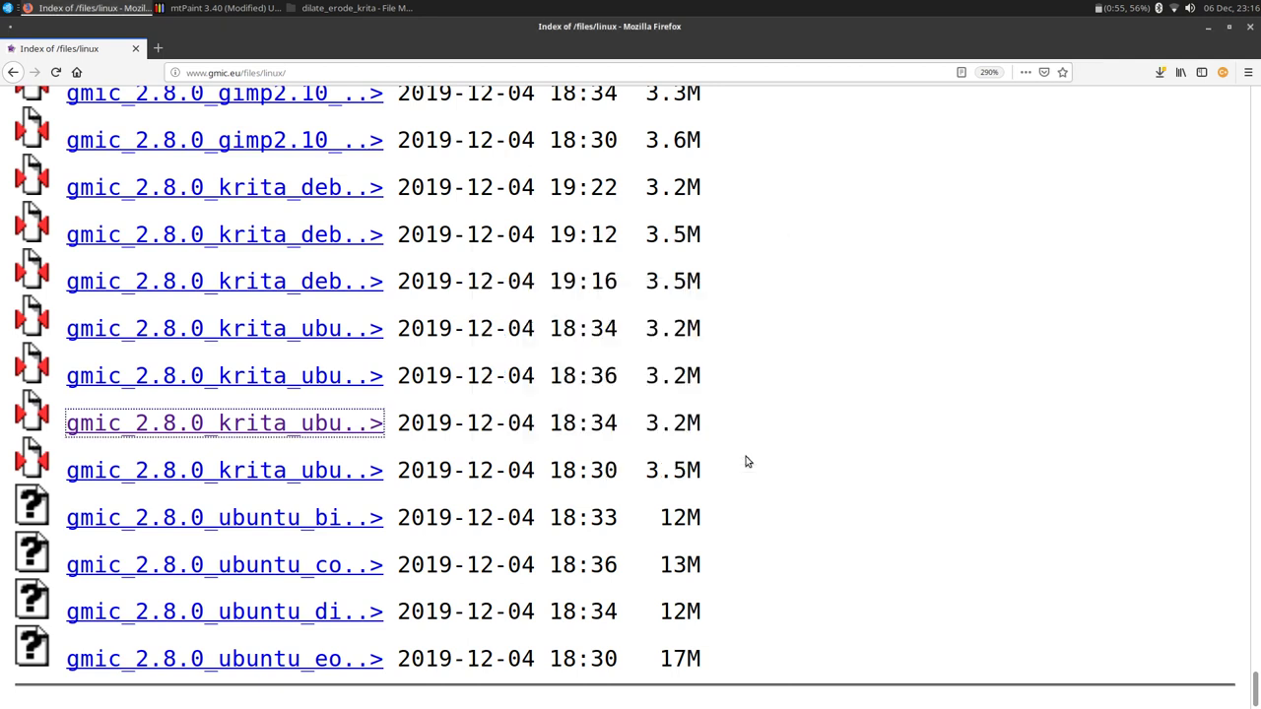
Open the Downloads folder holding gmic_2.8.0_krita_ubuntu_disco_amd64.zip from Firefox's download list and bring up its context menu
{"action": "left_click", "coordinate": [1160, 74]}
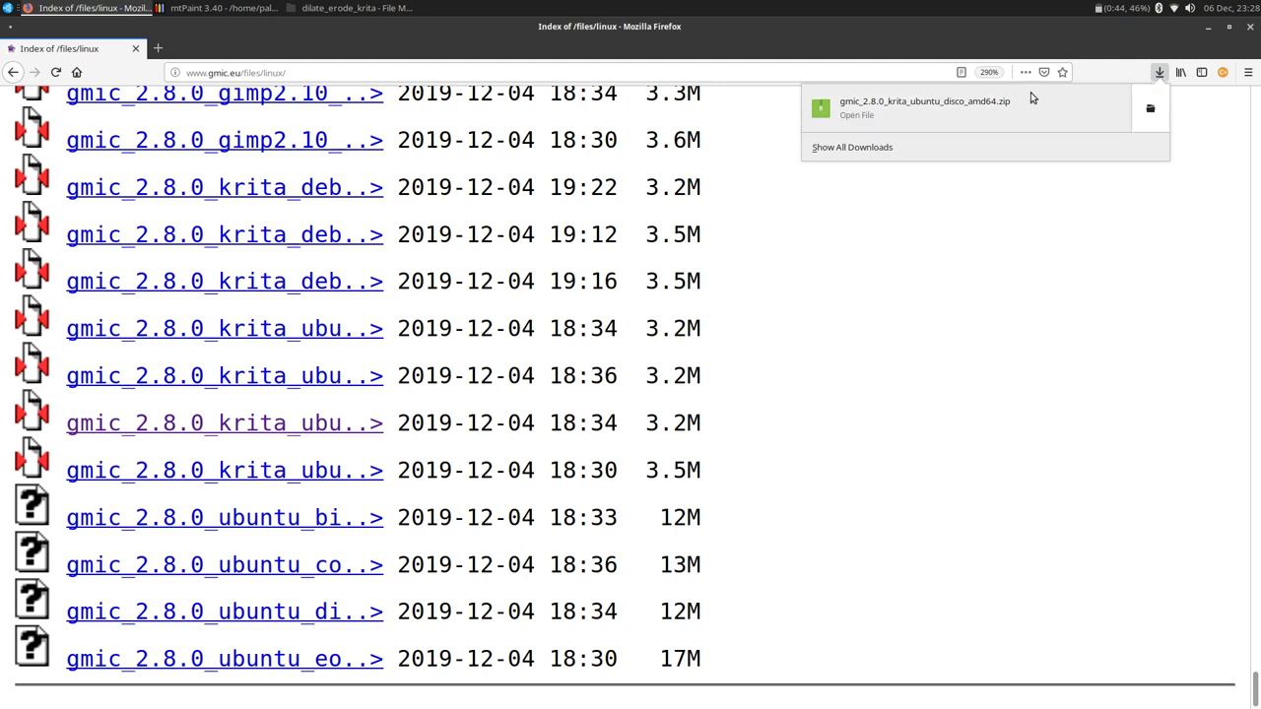
{"action": "left_click", "coordinate": [1150, 108]}
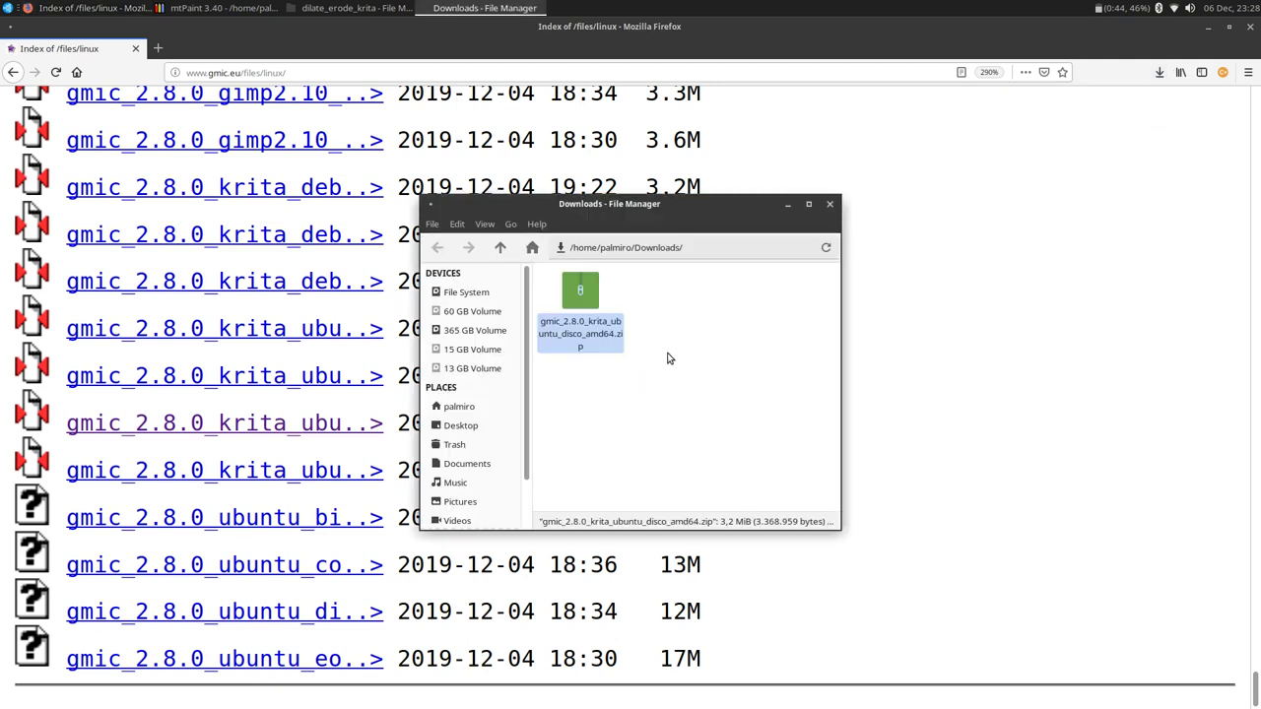
{"action": "left_click", "coordinate": [682, 390]}
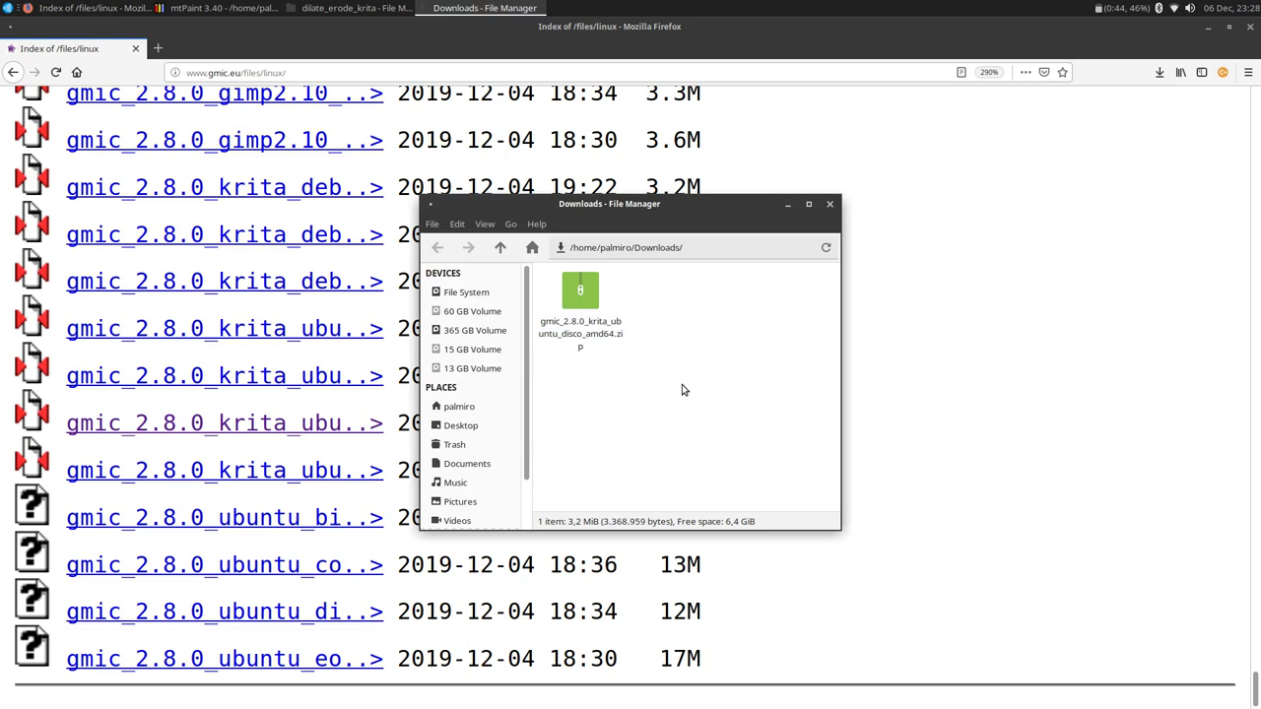
{"action": "right_click", "coordinate": [637, 394]}
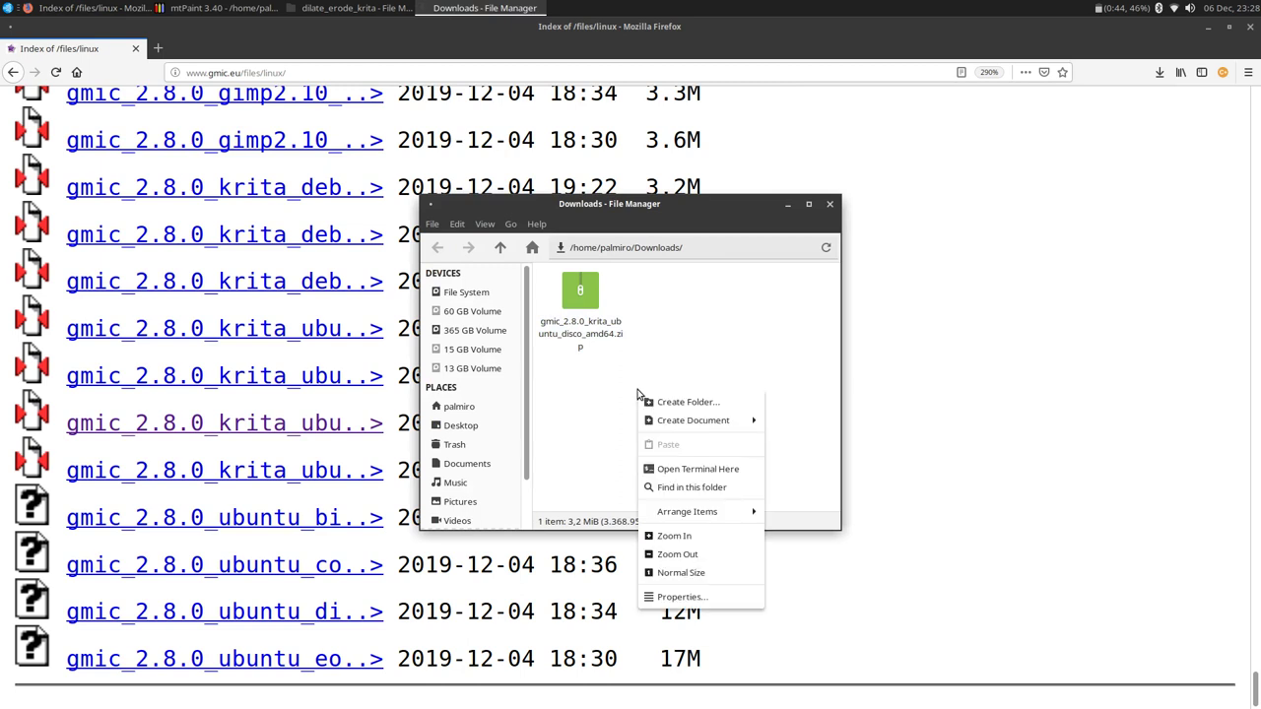
Open a terminal in Downloads and unzip gmic_2.8.0_krita_ubuntu_disco_amd64.zip
{"action": "left_click", "coordinate": [670, 473]}
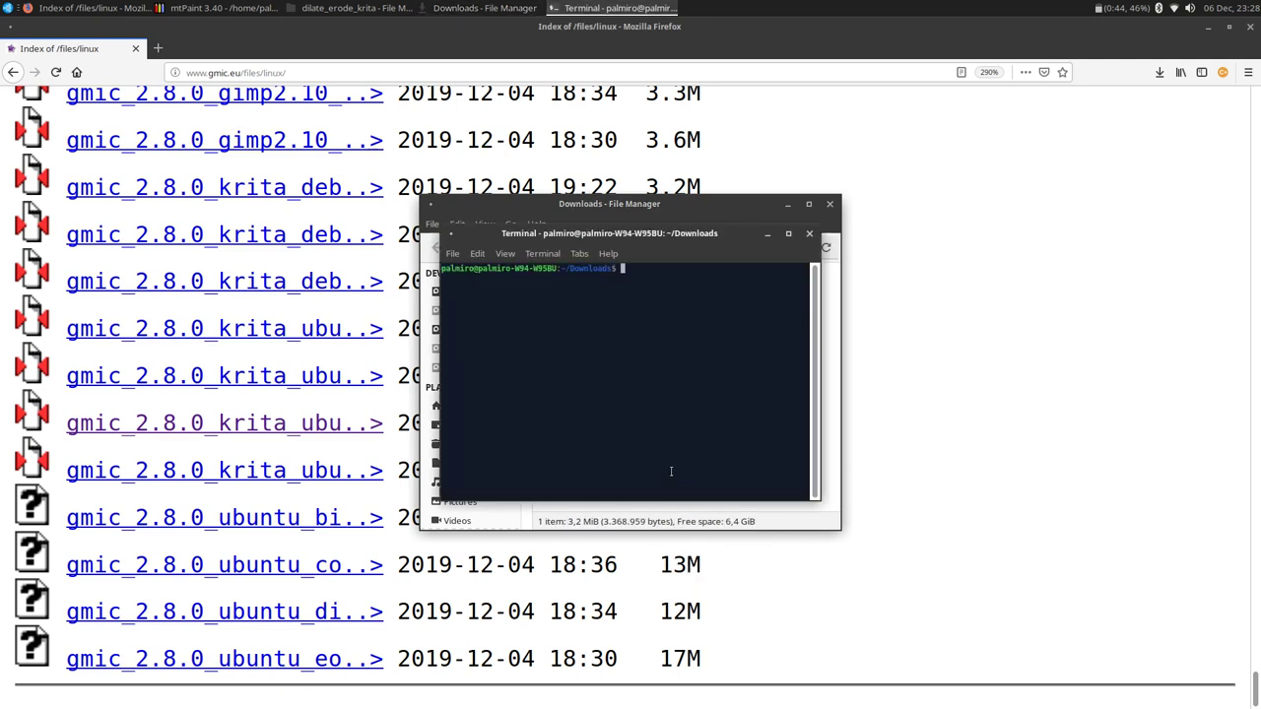
{"action": "key", "text": "ctrl+plus"}
{"action": "key", "text": "ctrl+plus"}
{"action": "key", "text": "ctrl+plus"}
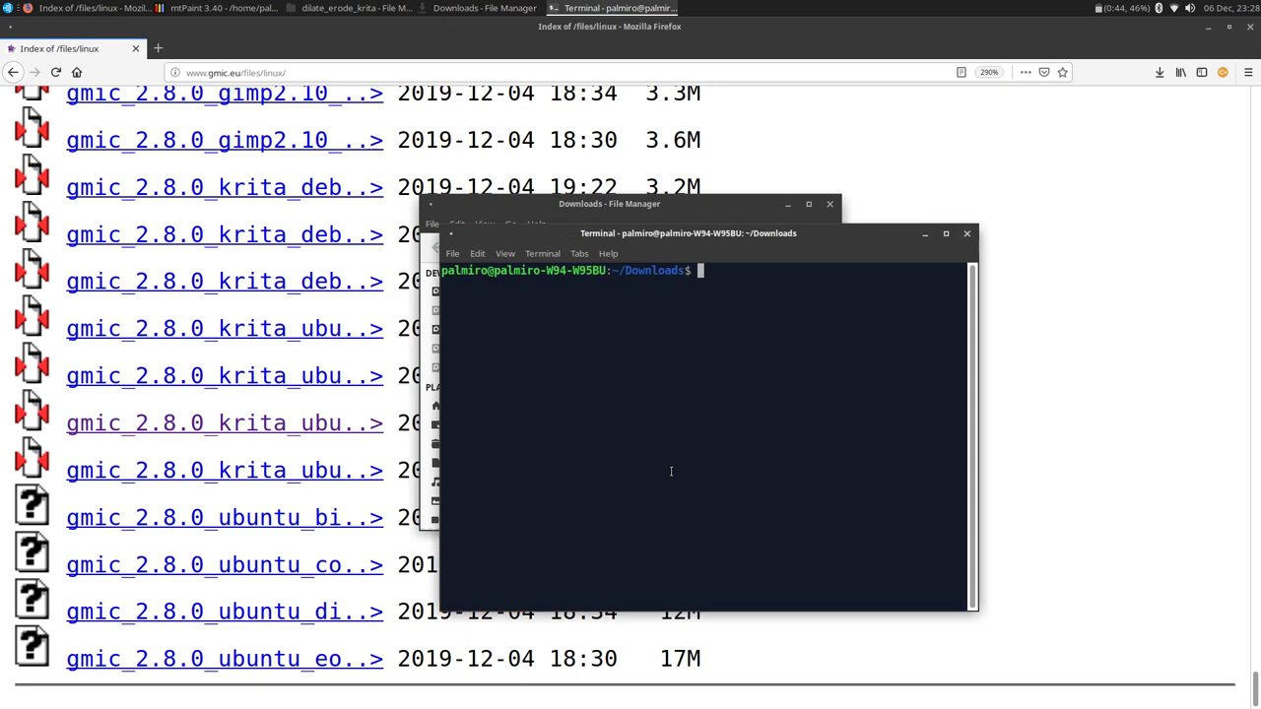
{"action": "type", "text": "unzip g"}
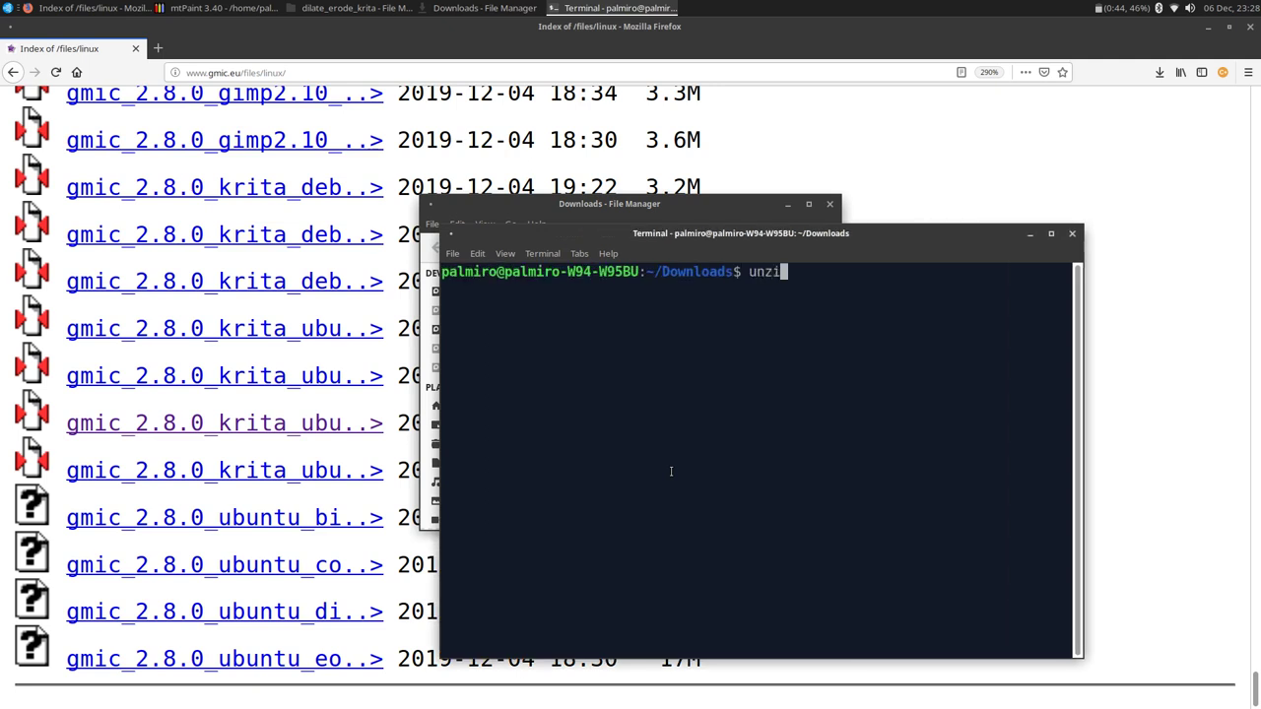
{"action": "key", "text": "Tab"}
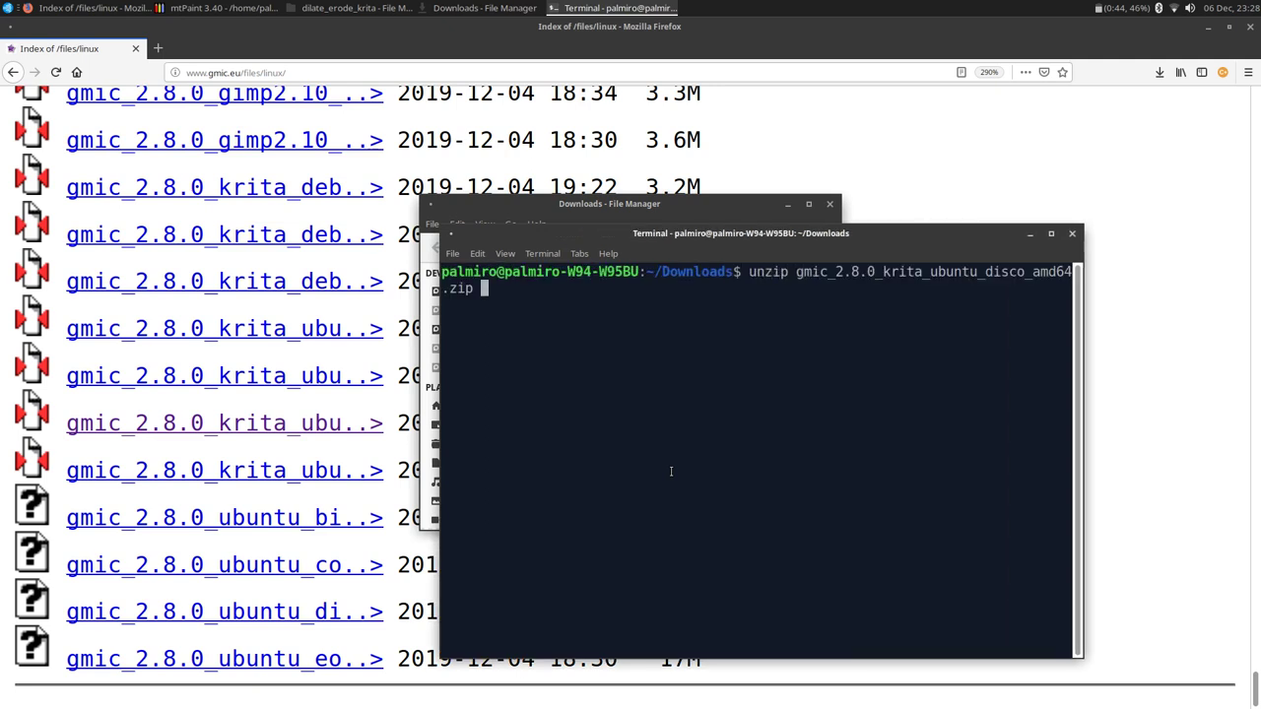
{"action": "key", "text": "Return"}
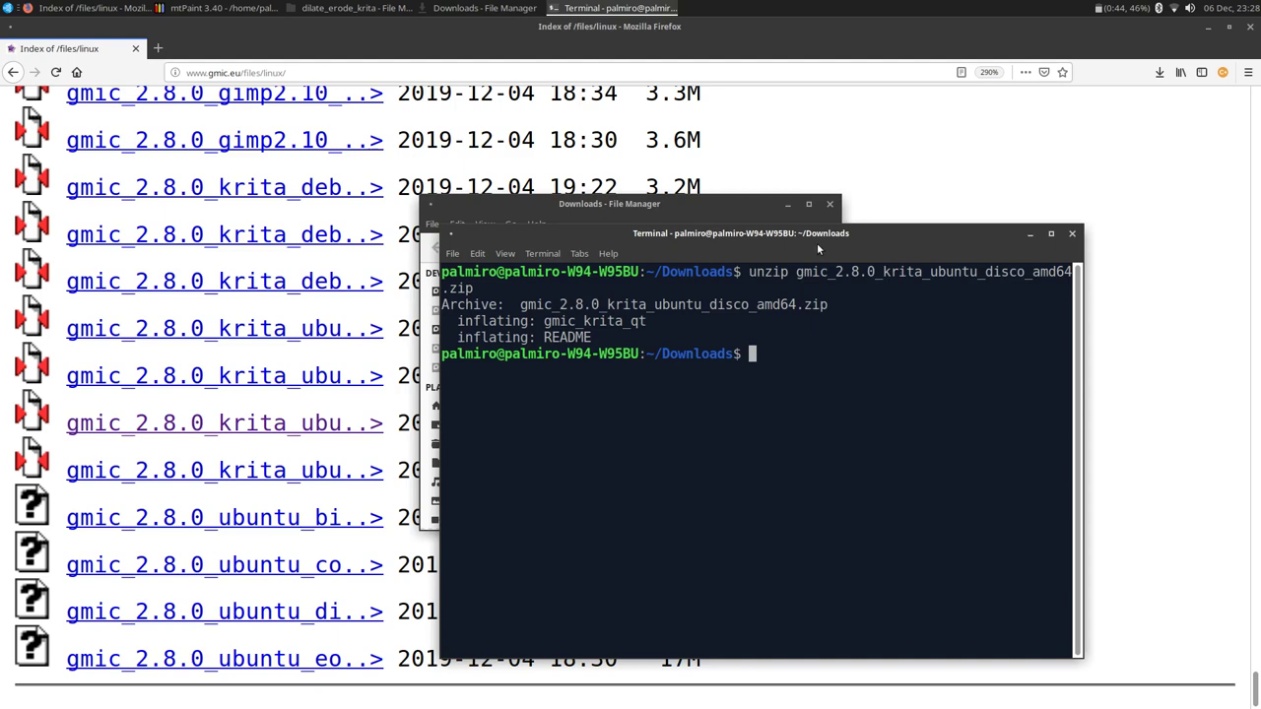
Place the terminal beside the file manager and sudo-move gmic_krita_qt into /usr/bin
{"action": "left_click_drag", "start_coordinate": [817, 242], "coordinate": [1005, 328]}
{"action": "left_click", "coordinate": [749, 206]}
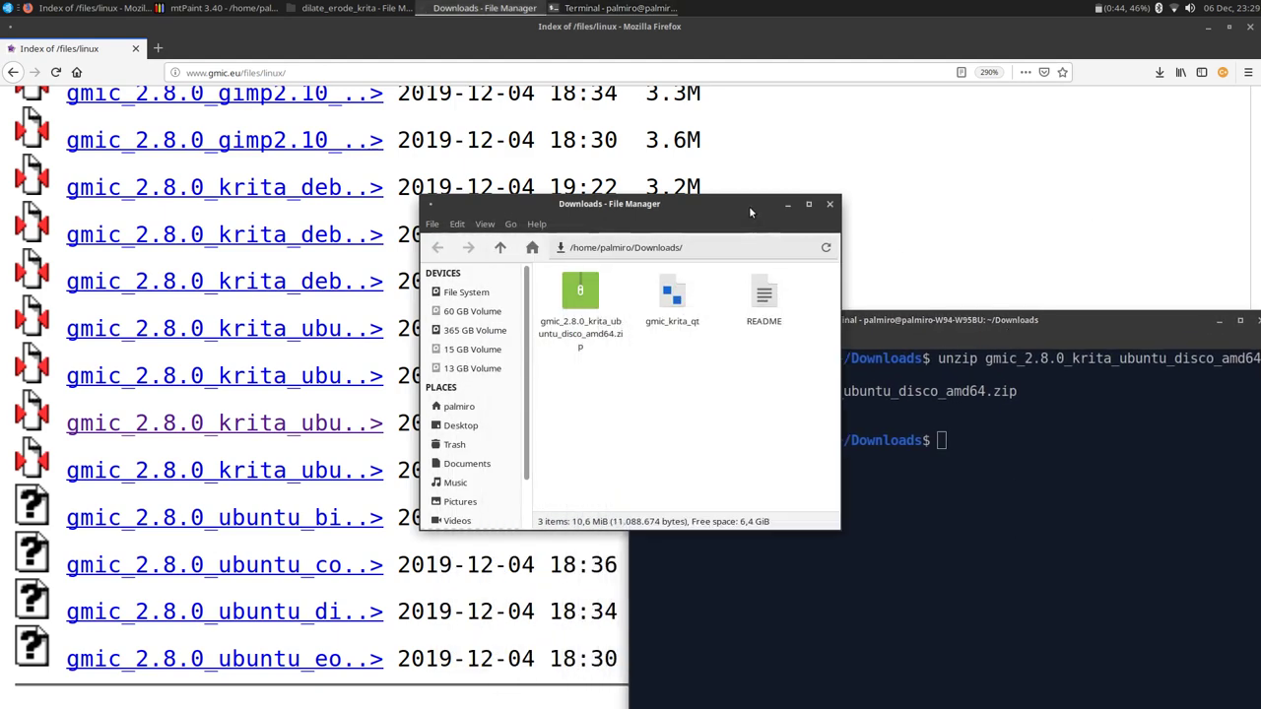
{"action": "left_click_drag", "start_coordinate": [749, 206], "coordinate": [525, 111]}
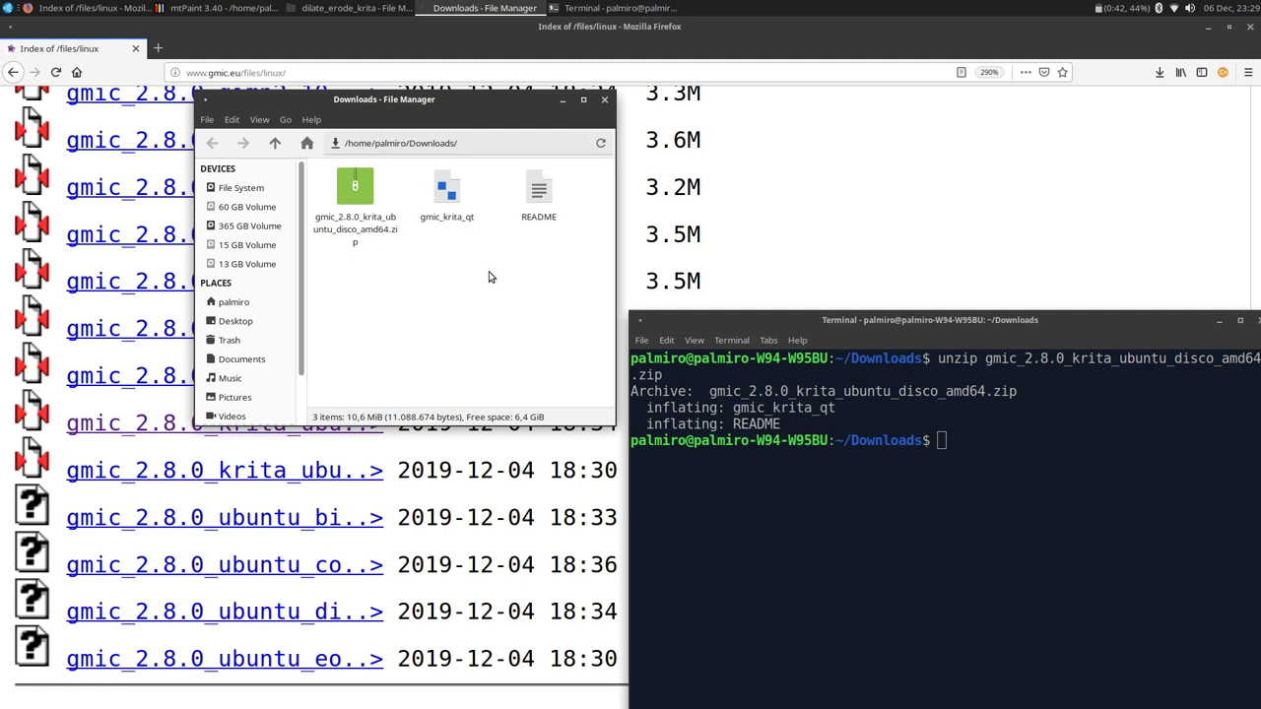
{"action": "left_click_drag", "start_coordinate": [772, 317], "coordinate": [730, 114]}
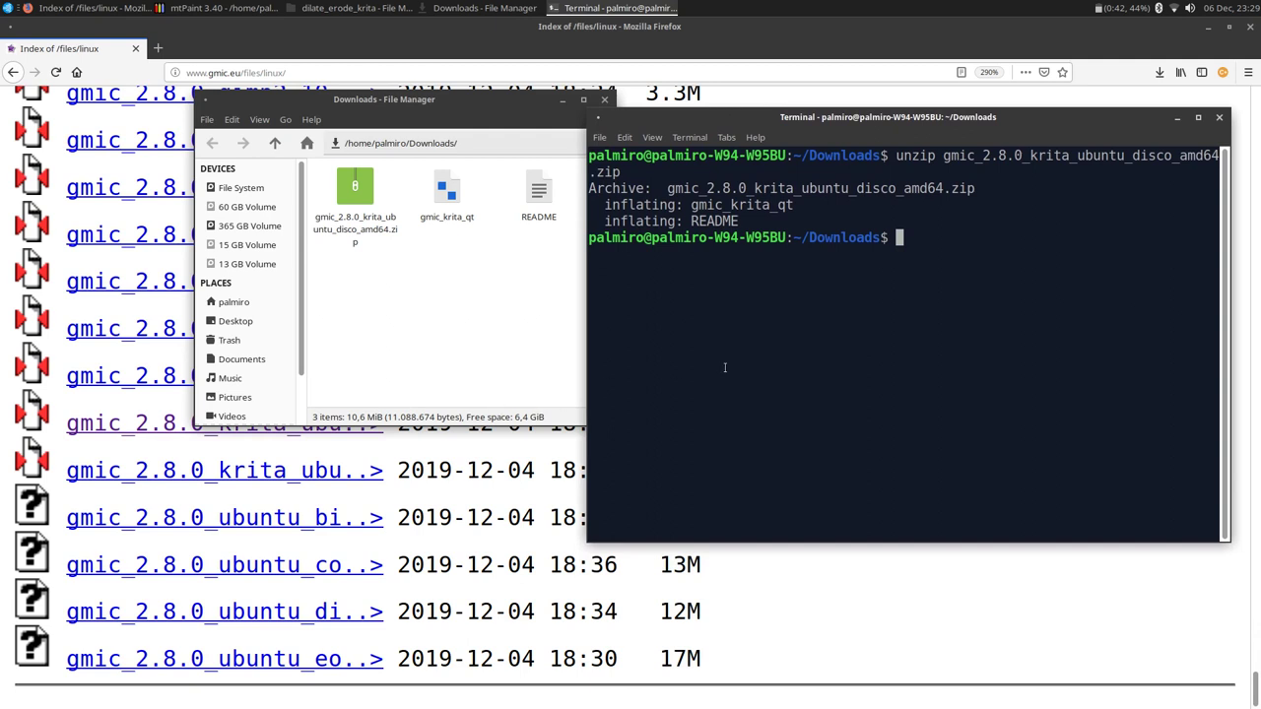
{"action": "type", "text": "sudo mv gmic_"}
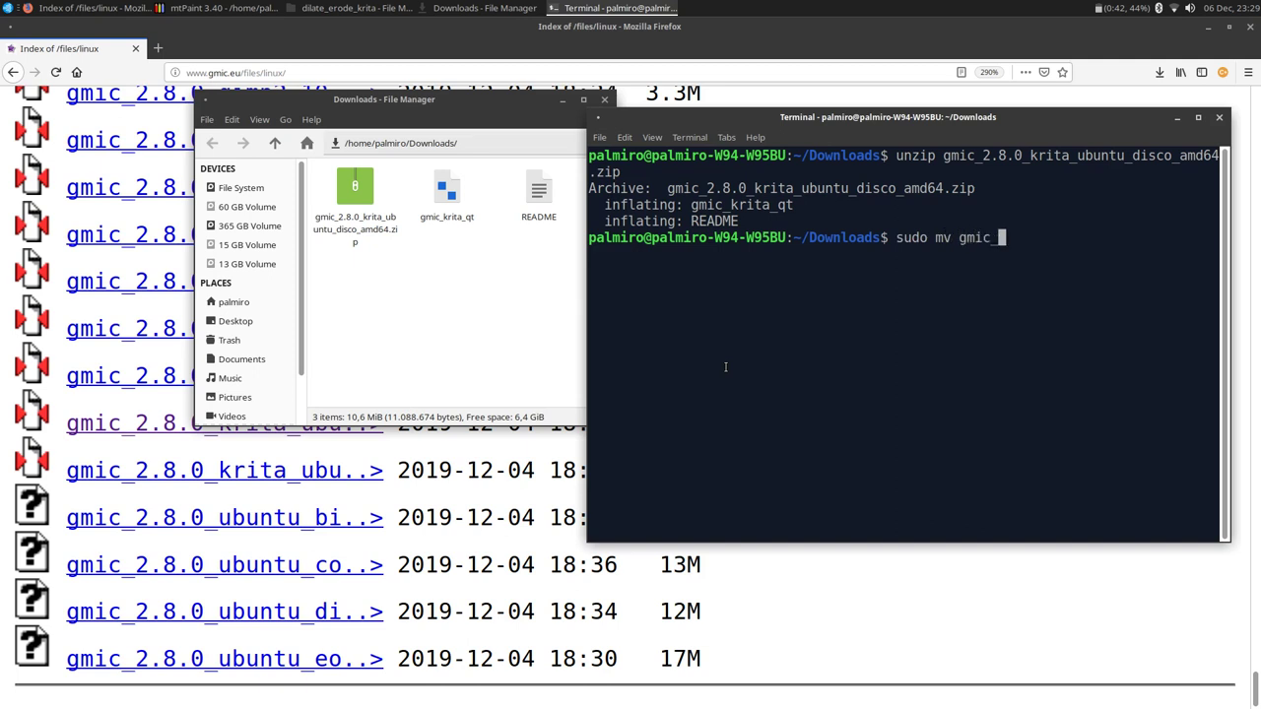
{"action": "type", "text": "k"}
{"action": "key", "text": "Tab"}
{"action": "type", "text": "/usr/bin"}
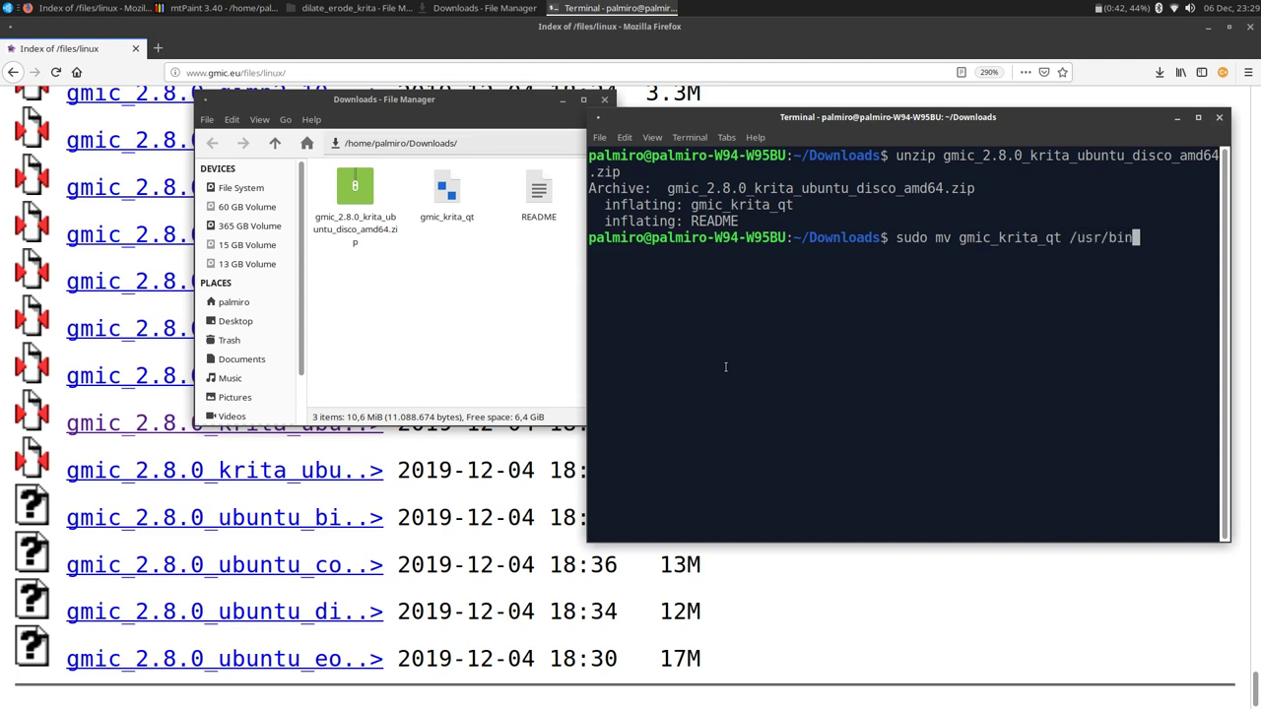
{"action": "key", "text": "Return"}
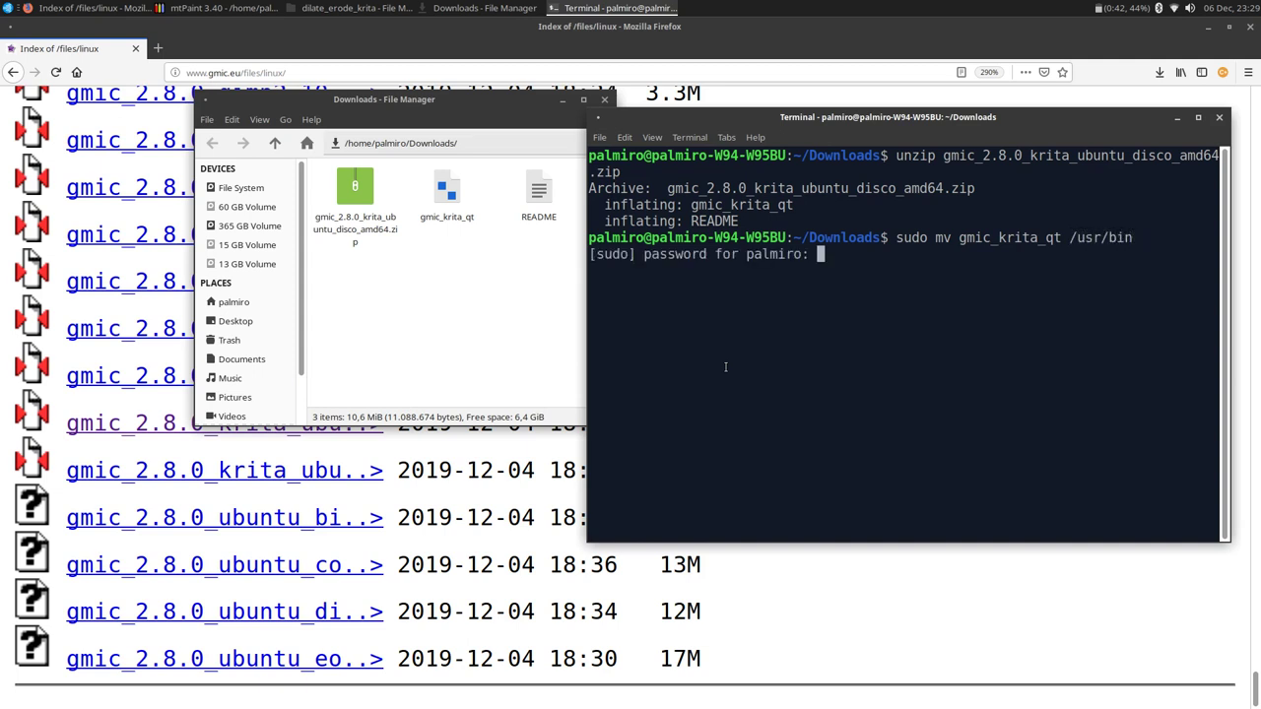
{"action": "key", "text": "Return"}
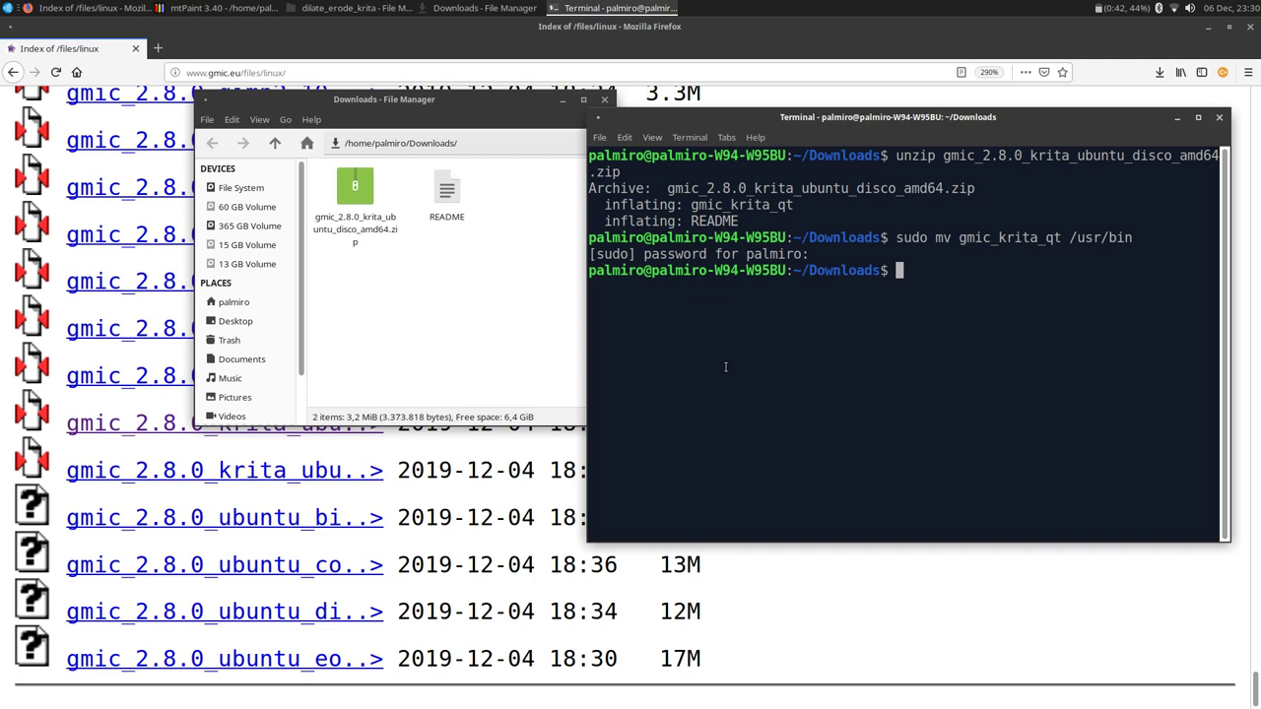
Open img.jpg from the dilate_erode_krita folder with Krita via Open With
{"action": "left_click", "coordinate": [356, 11]}
{"action": "left_click", "coordinate": [582, 379]}
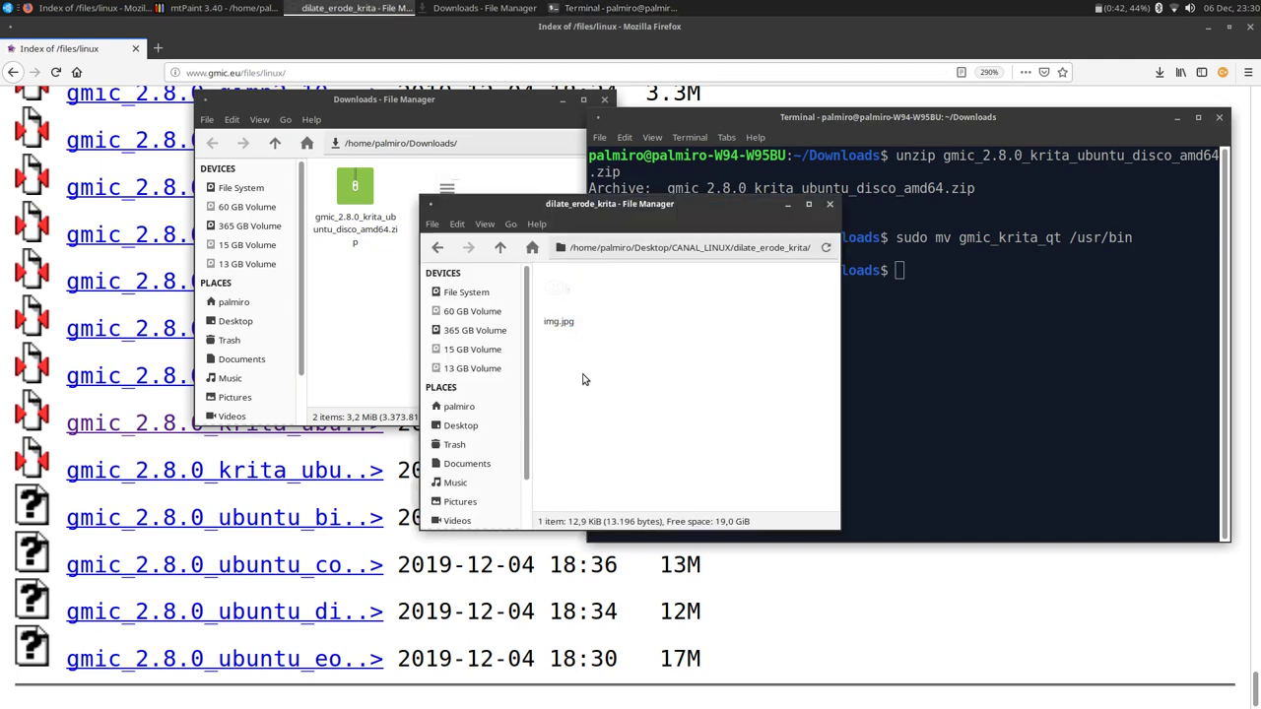
{"action": "left_click", "coordinate": [551, 297]}
{"action": "right_click", "coordinate": [551, 297]}
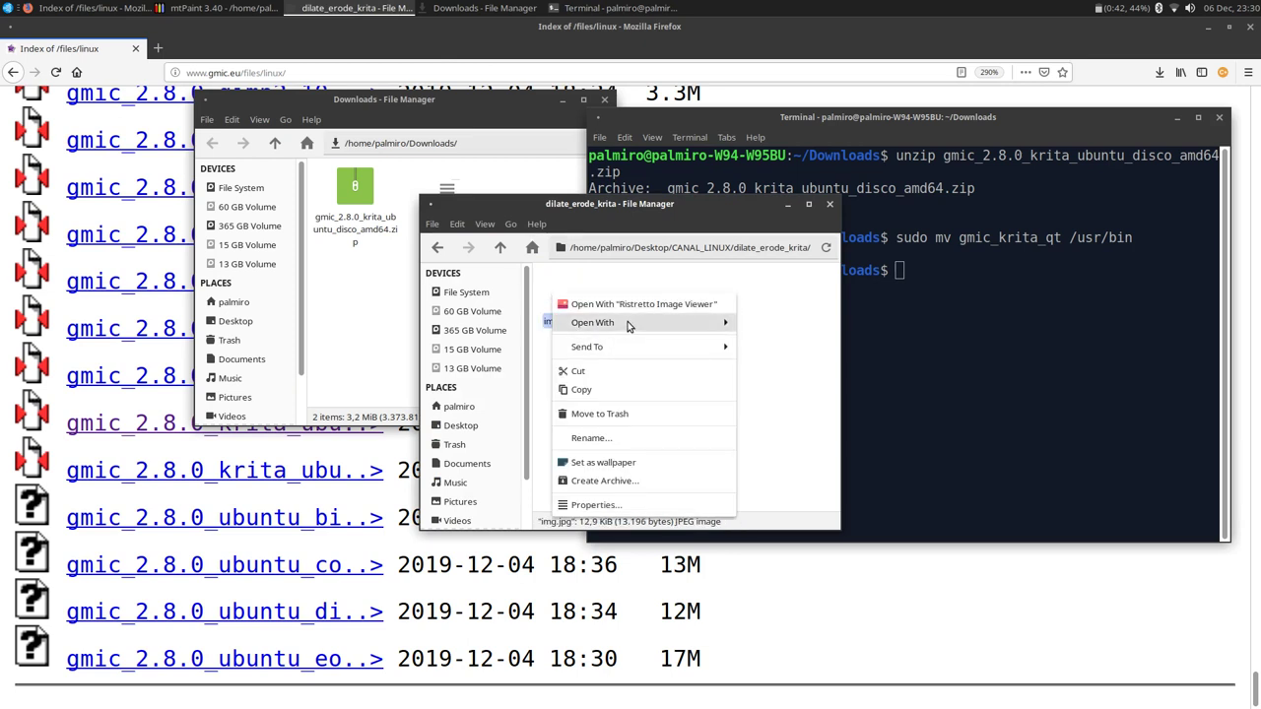
{"action": "mouse_move", "coordinate": [630, 326]}
{"action": "left_click", "coordinate": [785, 343]}
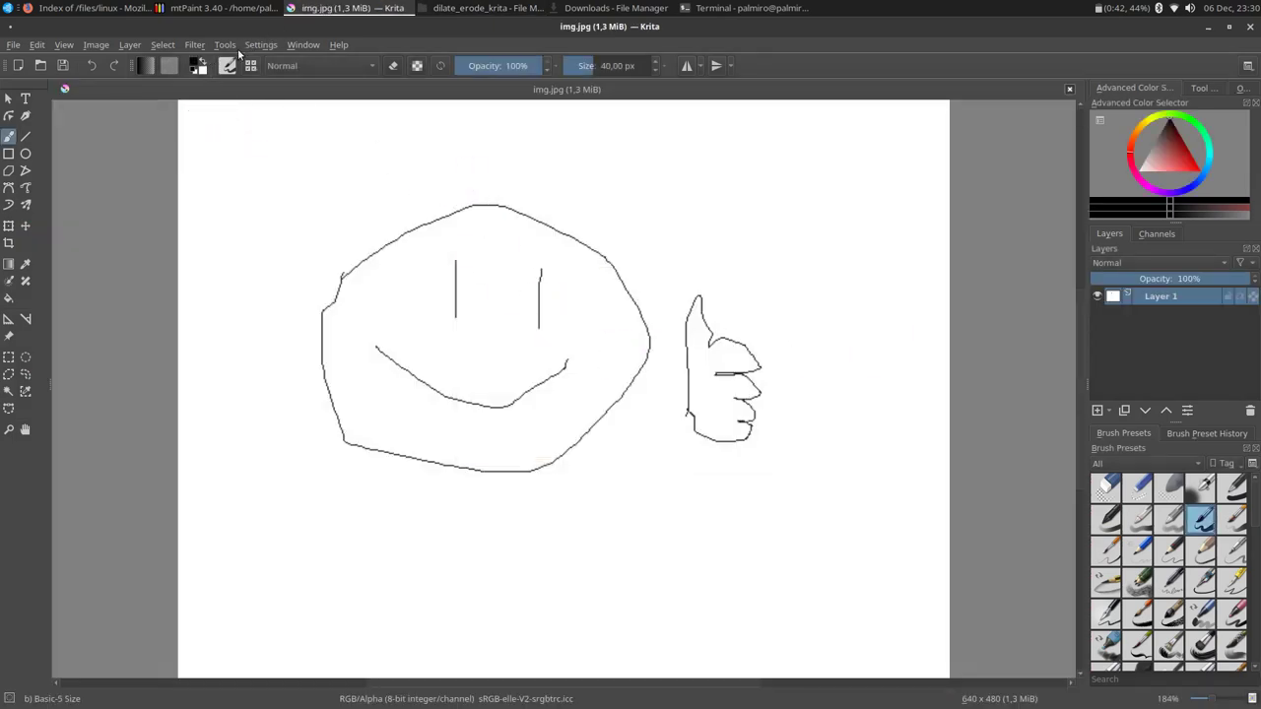
Start G'MIC-Qt from Krita's Filter menu and choose Contours > Morphological Filter
{"action": "left_click", "coordinate": [194, 46]}
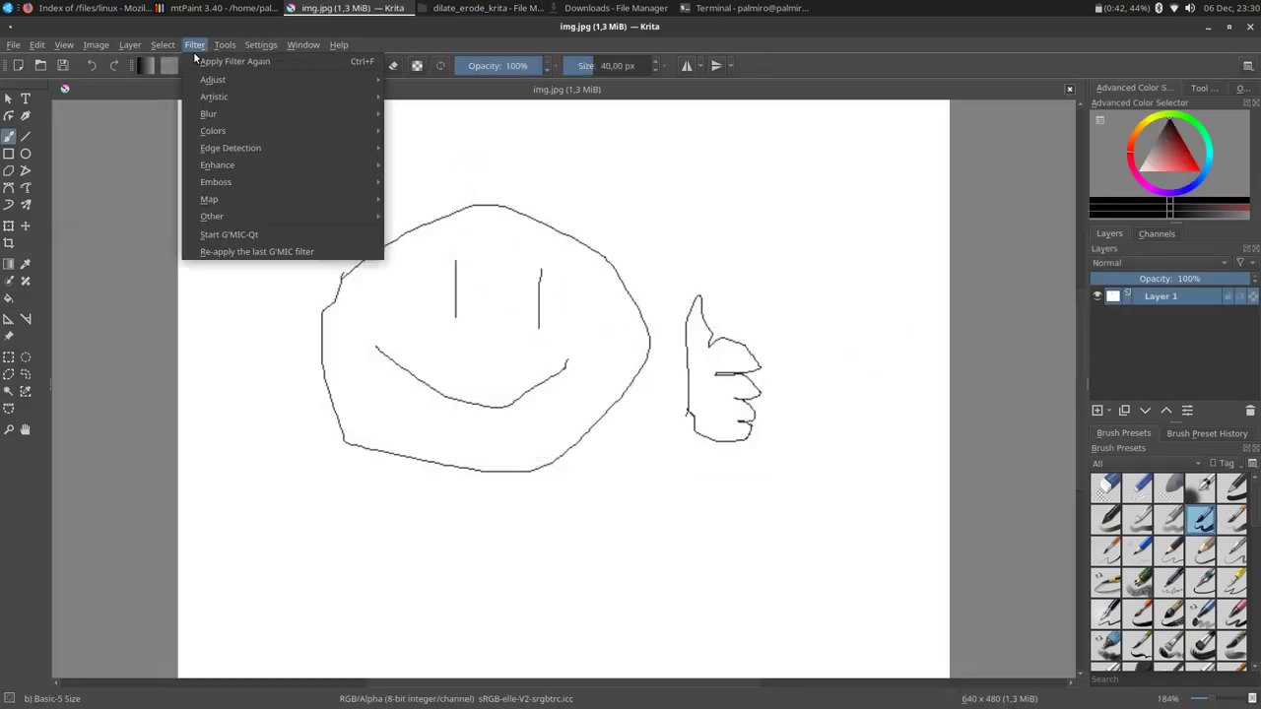
{"action": "left_click", "coordinate": [358, 234]}
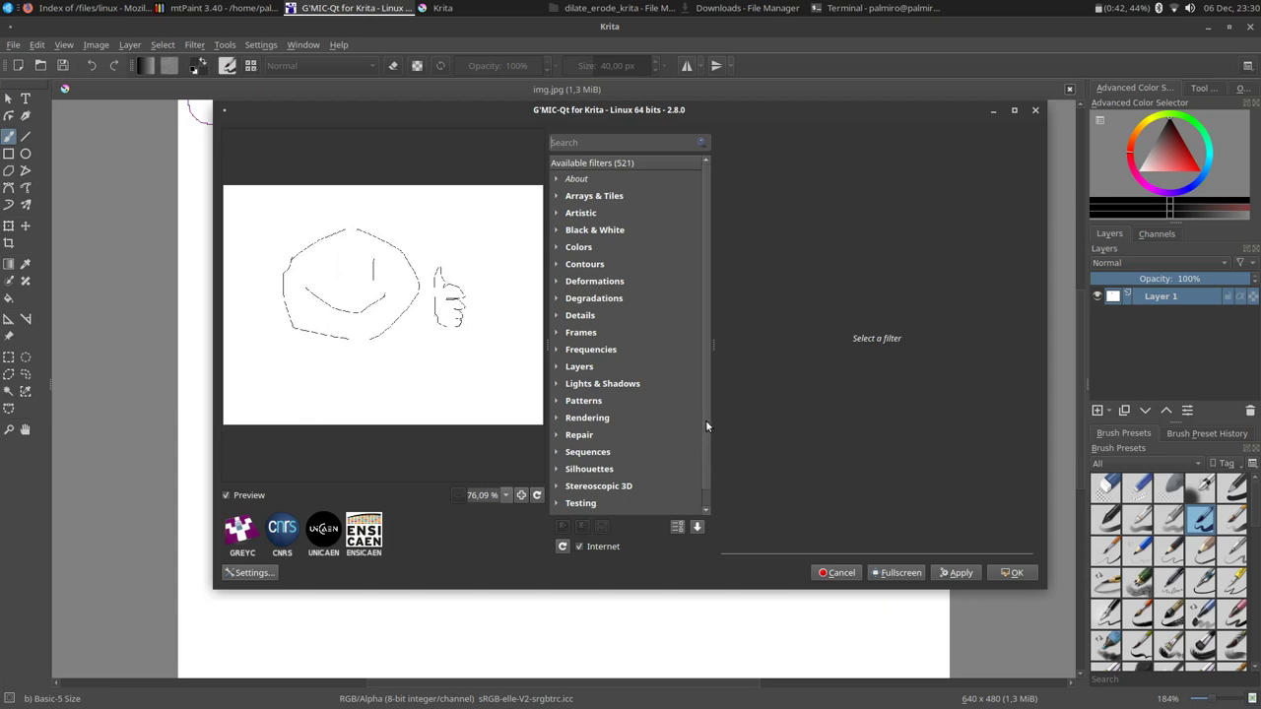
{"action": "scroll", "coordinate": [704, 416], "scroll_direction": "down", "scroll_amount": 1}
{"action": "scroll", "coordinate": [697, 413], "scroll_direction": "up", "scroll_amount": 1}
{"action": "left_click", "coordinate": [557, 266]}
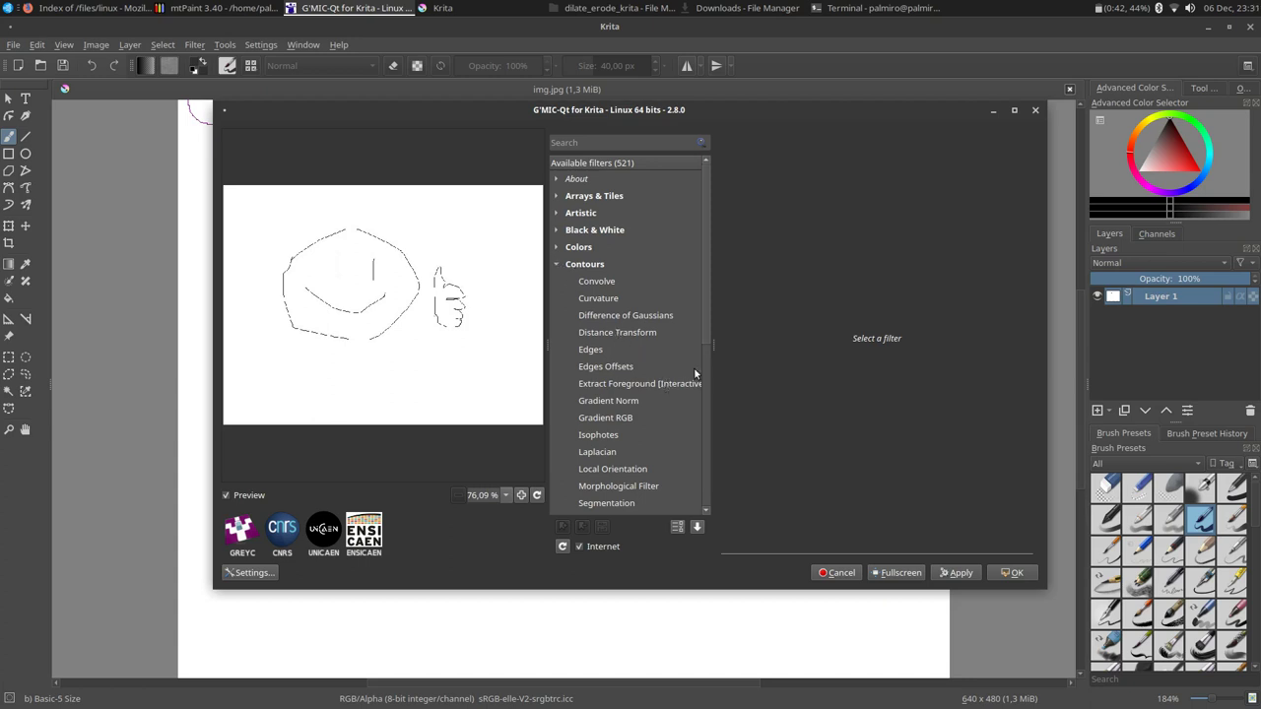
{"action": "left_click", "coordinate": [624, 487]}
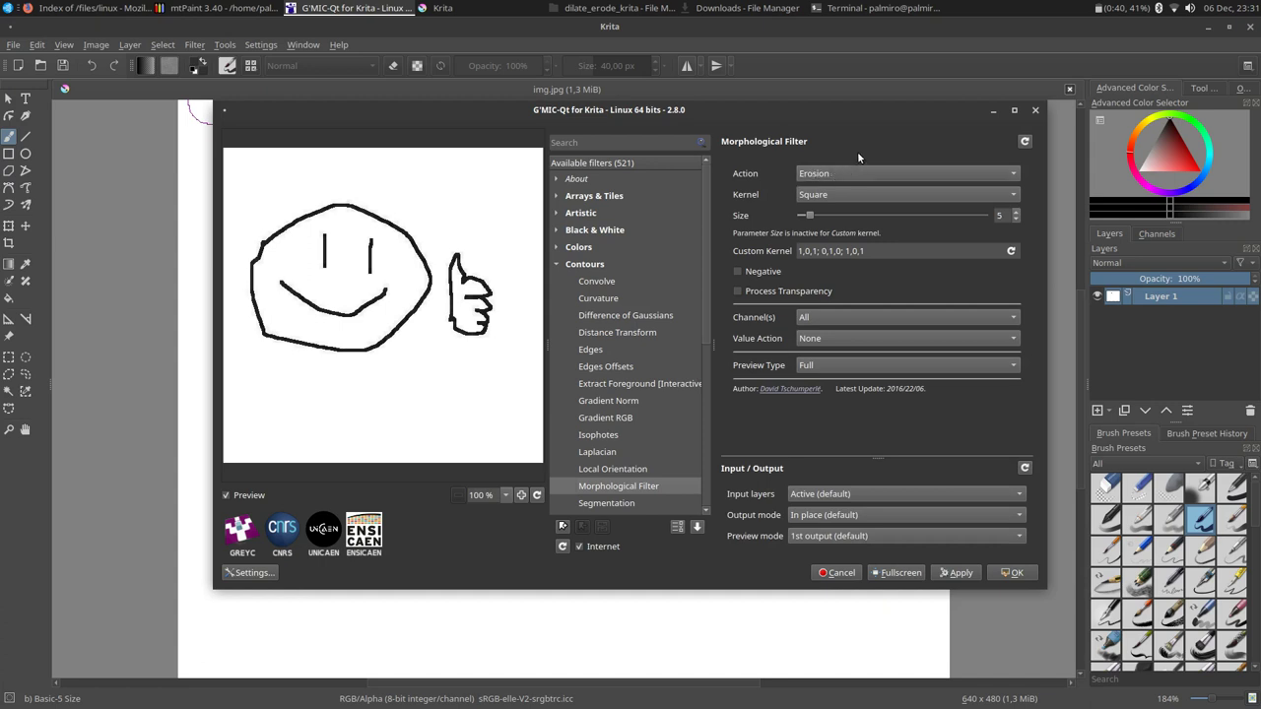
Keep the Erosion action, set the Size slider to 7, and apply the filter
{"action": "left_click", "coordinate": [813, 174]}
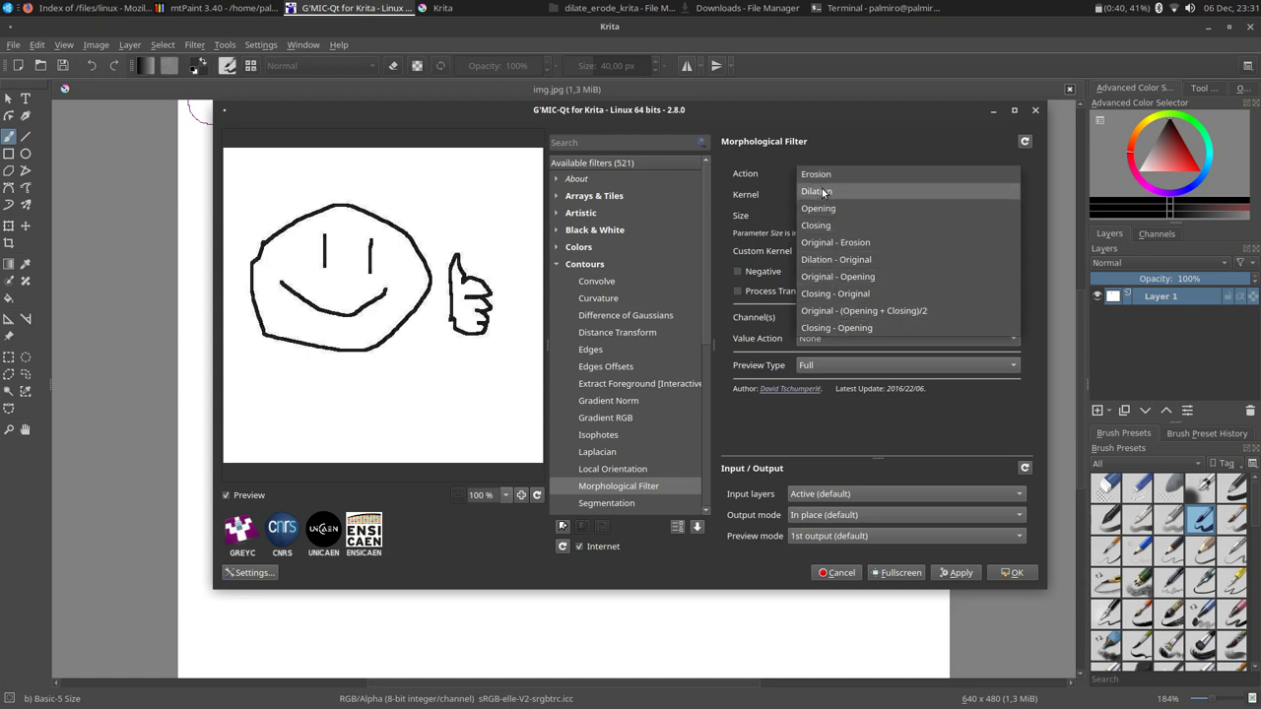
{"action": "left_click", "coordinate": [824, 174]}
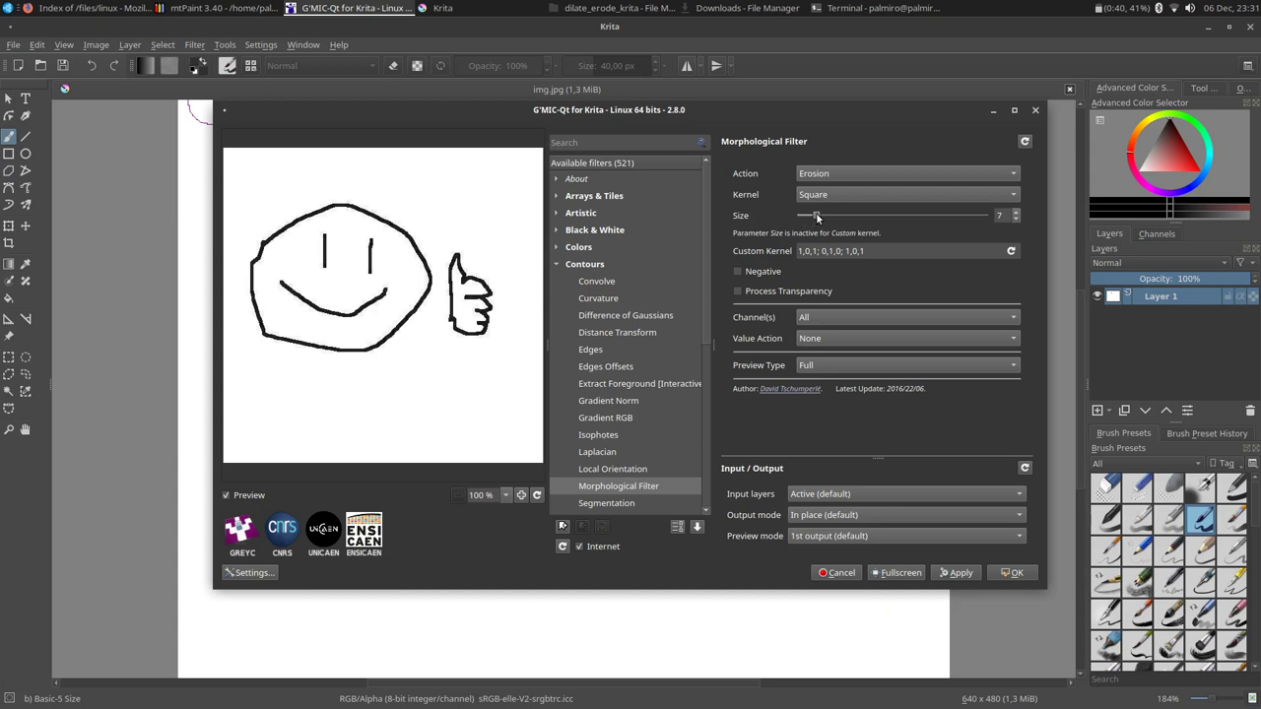
{"action": "left_click_drag", "start_coordinate": [816, 215], "coordinate": [851, 215]}
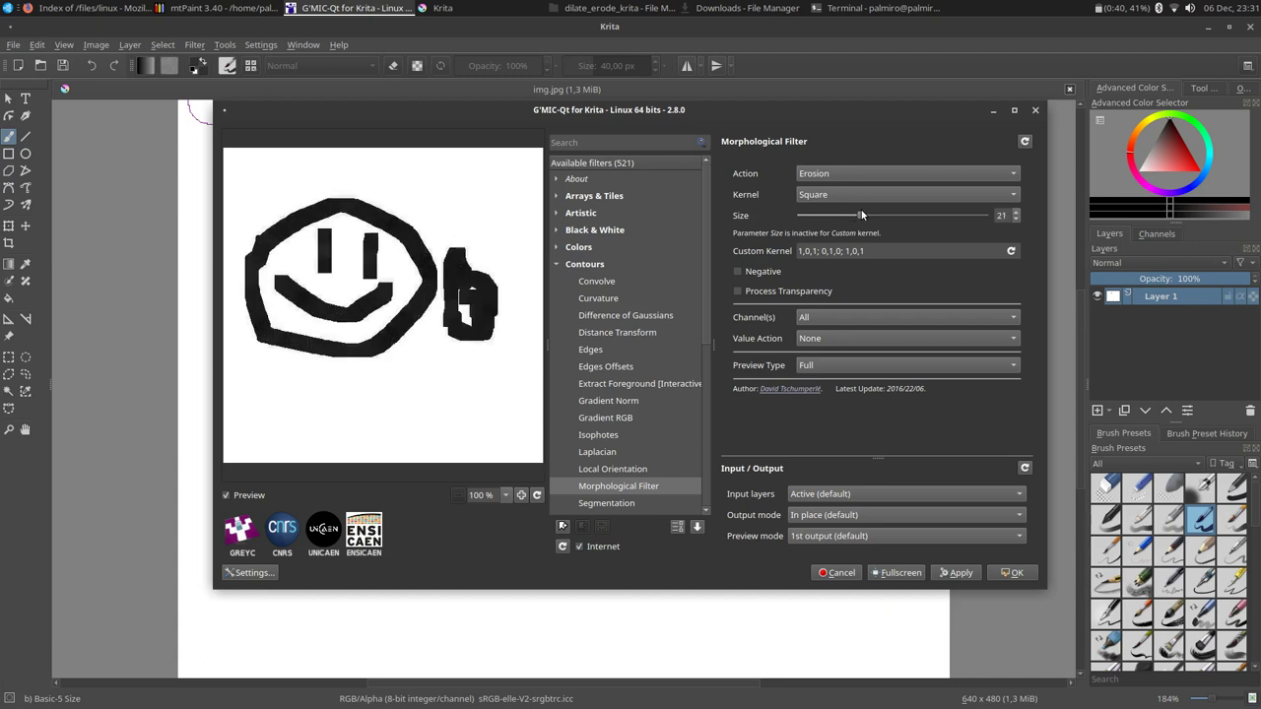
{"action": "left_click_drag", "start_coordinate": [847, 208], "coordinate": [817, 208]}
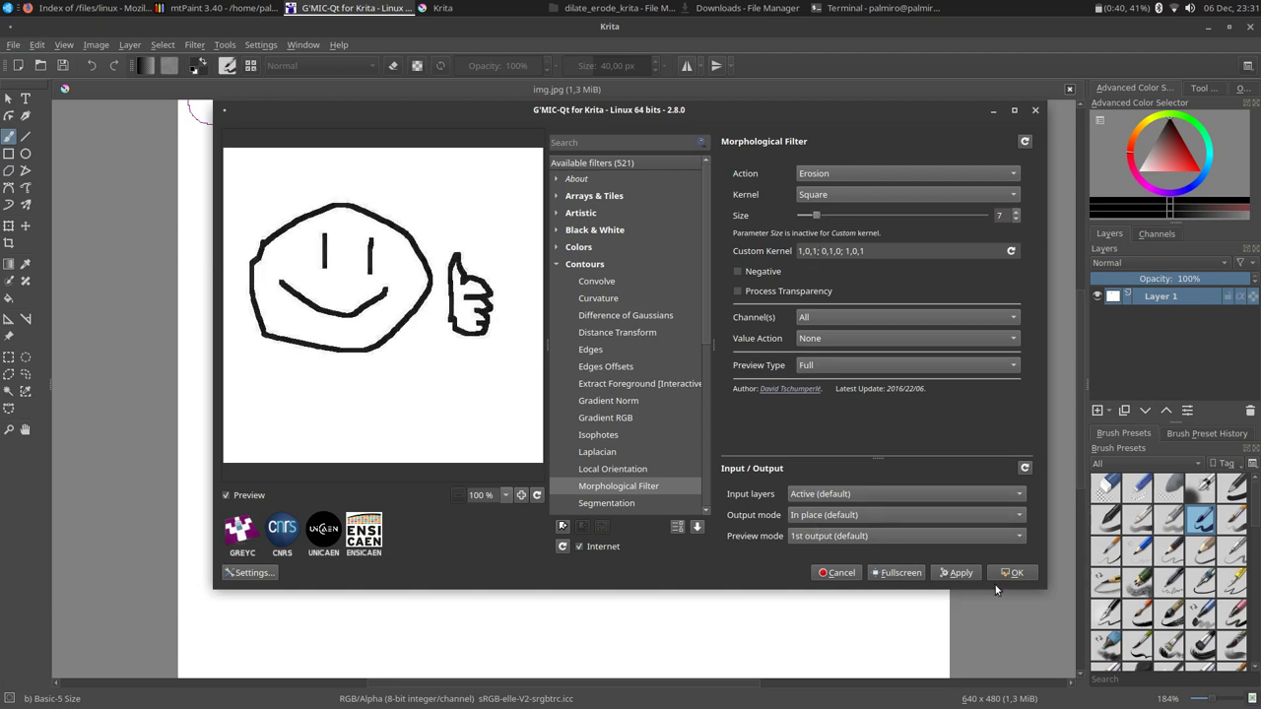
{"action": "left_click", "coordinate": [960, 575]}
Accept the filter with OK to close G'MIC-Qt and switch to another desktop workspace
{"action": "left_click", "coordinate": [1015, 573]}
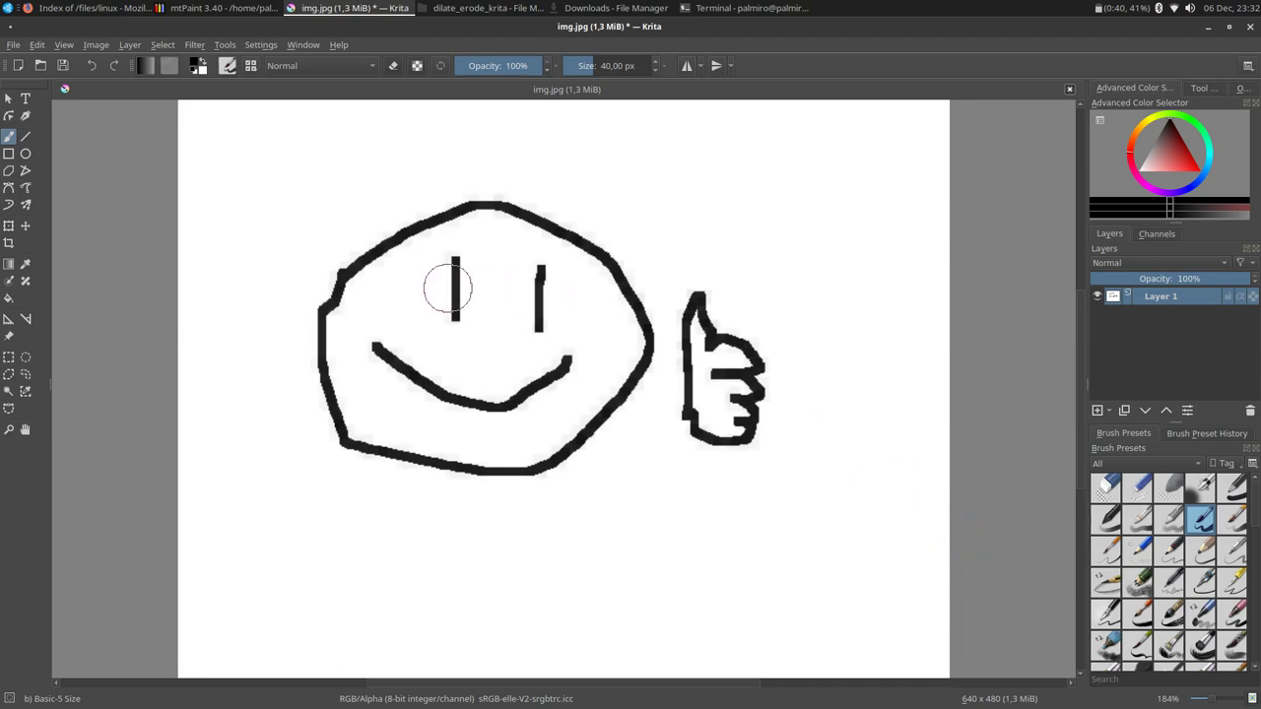
{"action": "key", "text": "ctrl+alt+Right"}
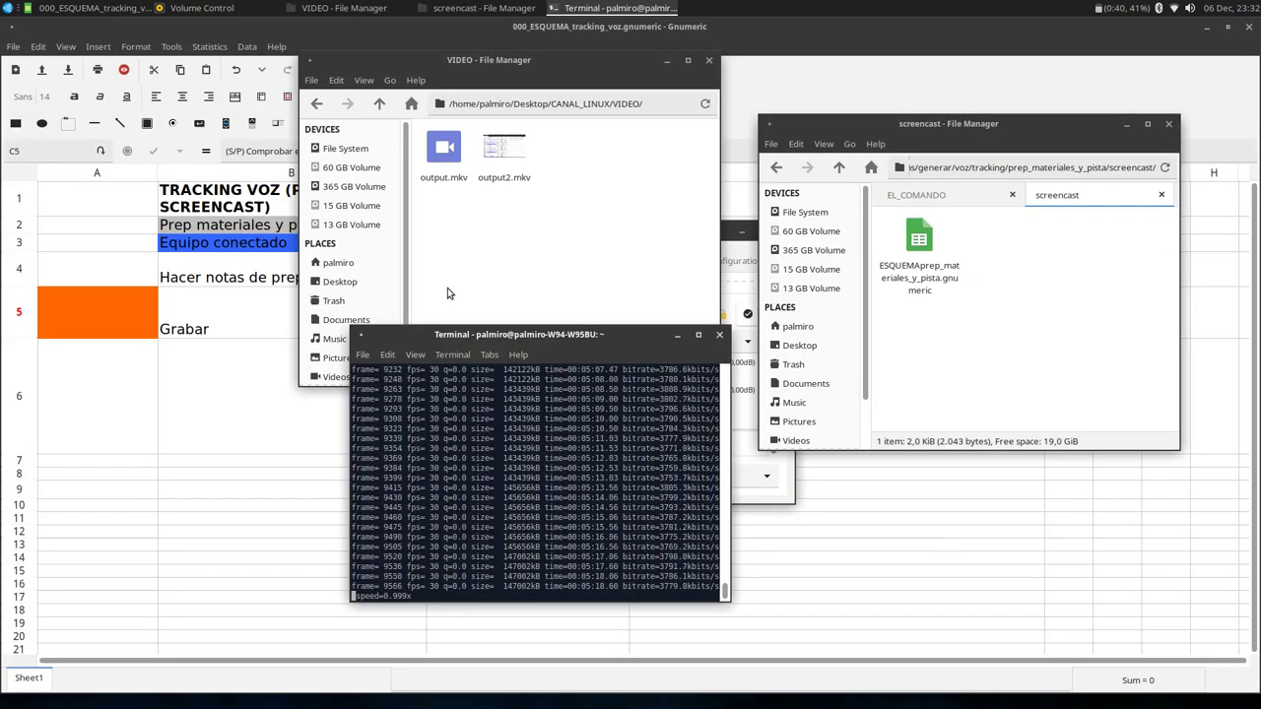